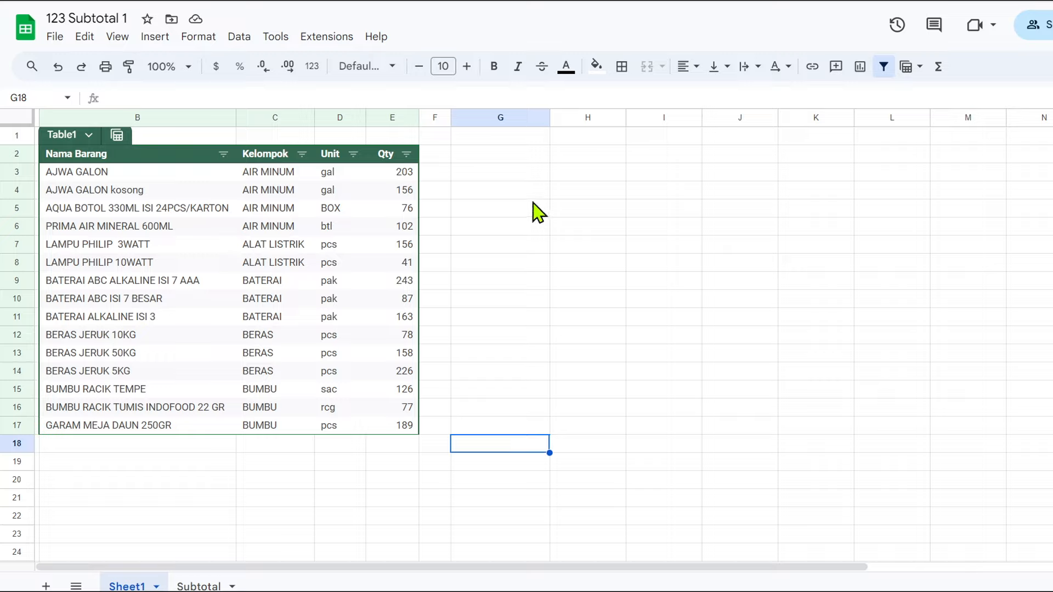
# Label cell G3 as SUM and total the Qty values in H3 with a SUM formula over E3:E17.
pyautogui.click(509, 175)
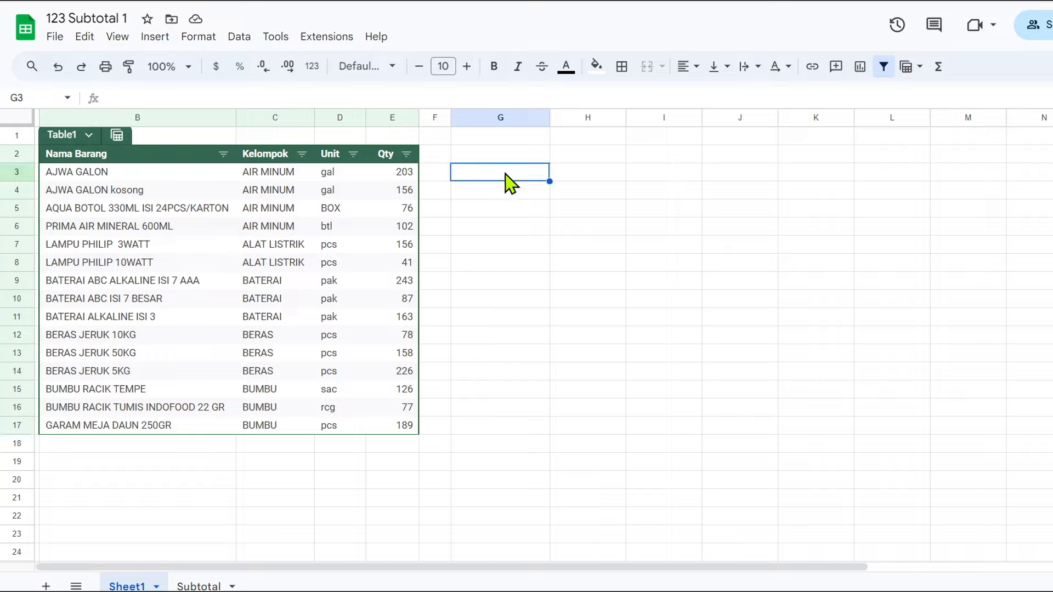
pyautogui.write('SUM')
pyautogui.press('Tab')
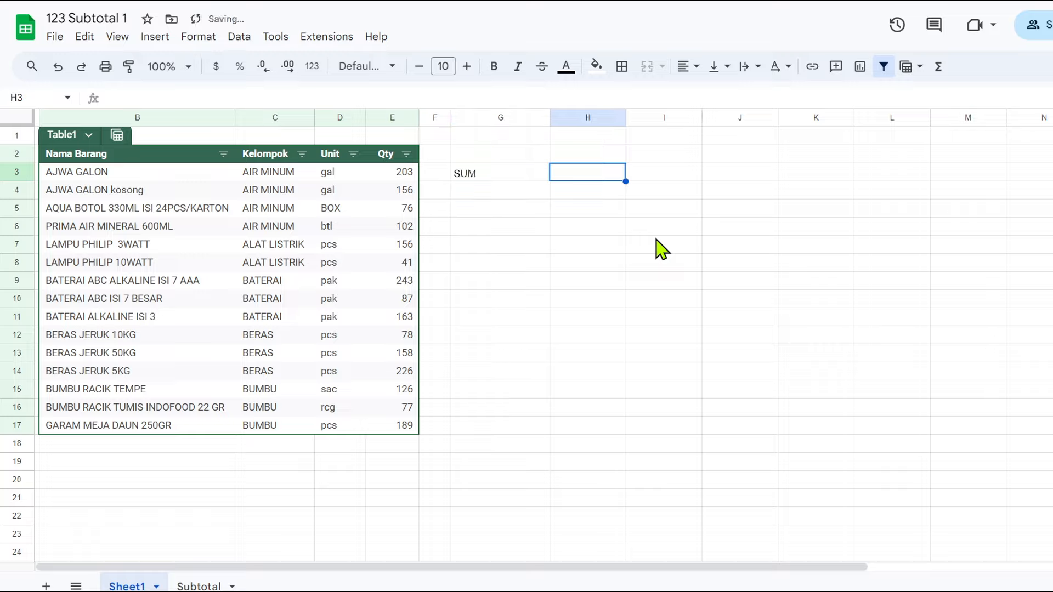
pyautogui.write('=sum')
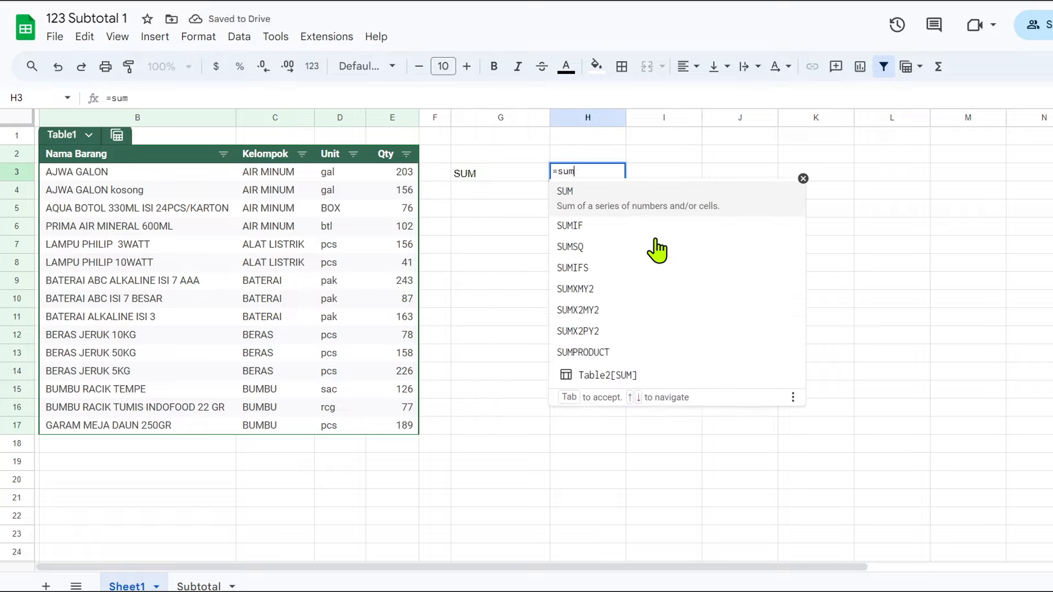
pyautogui.write('(')
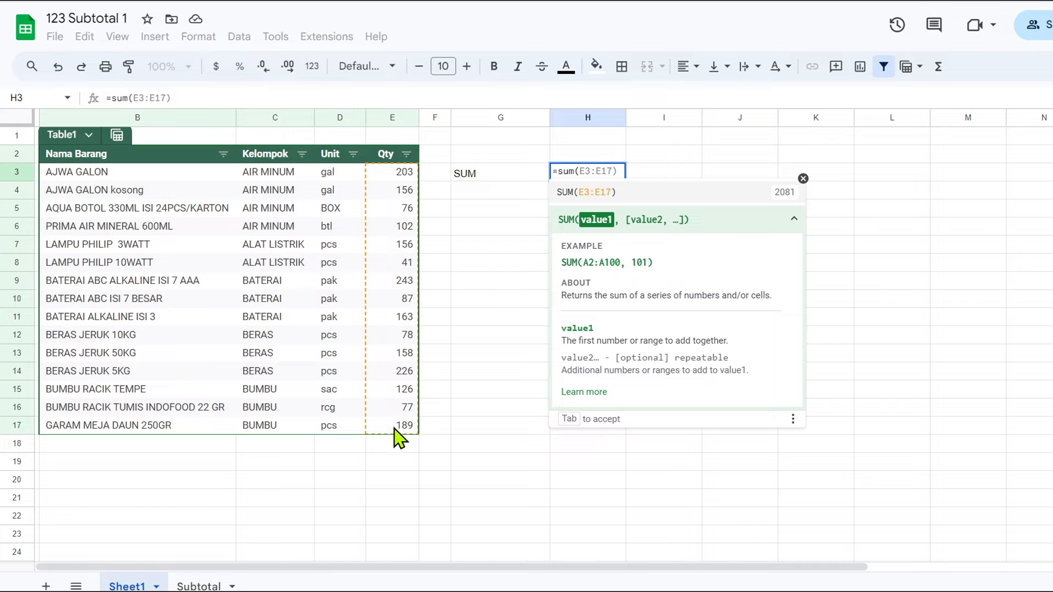
pyautogui.press('Tab')
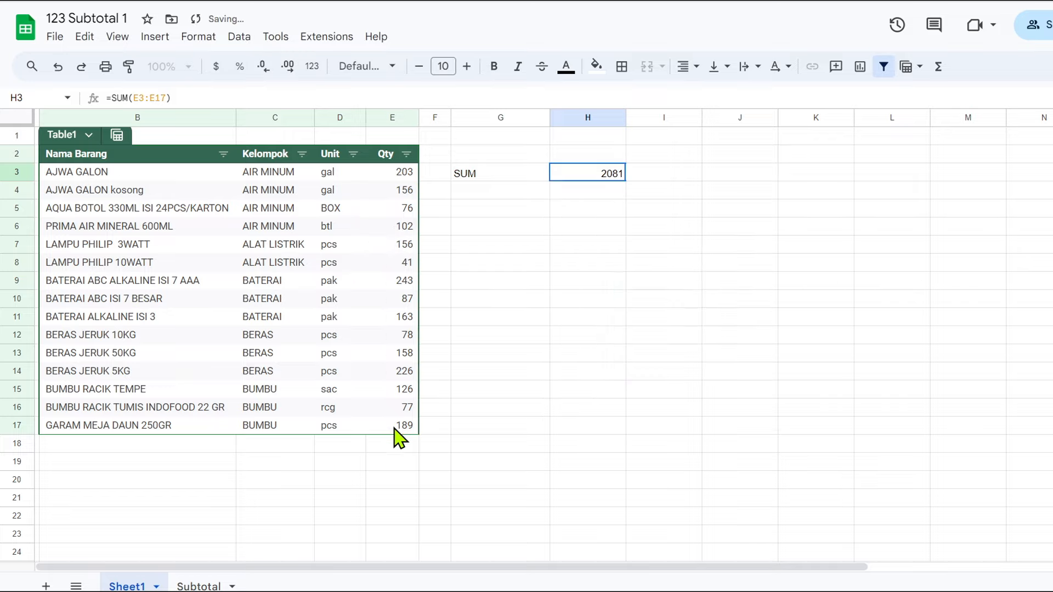
# Enter a SUM formula in I3 that totals the Qty column through the table reference Table1[Qty].
pyautogui.click(664, 178)
pyautogui.write('=')
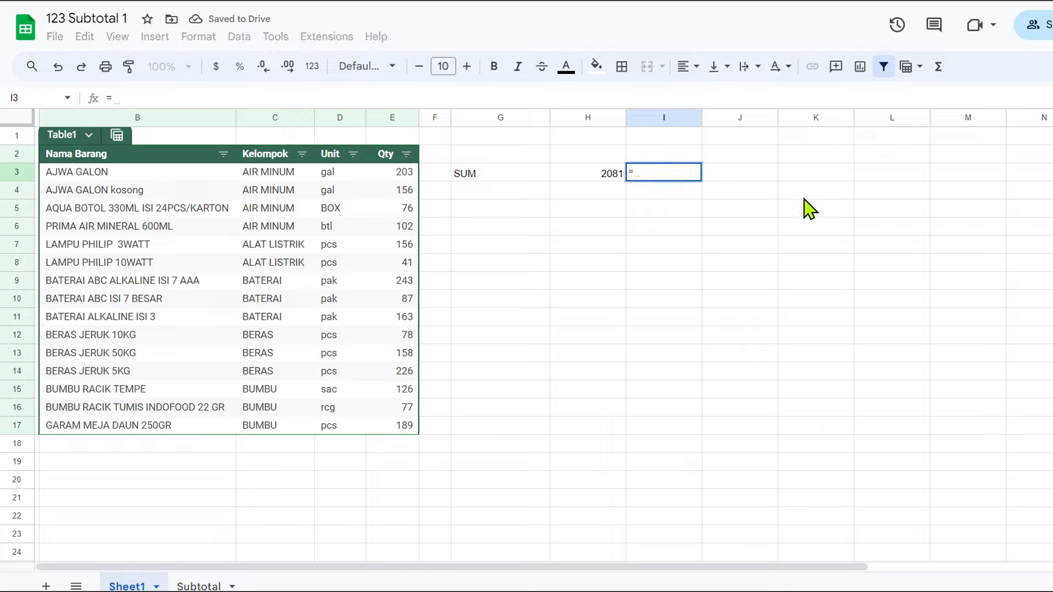
pyautogui.write('sum(')
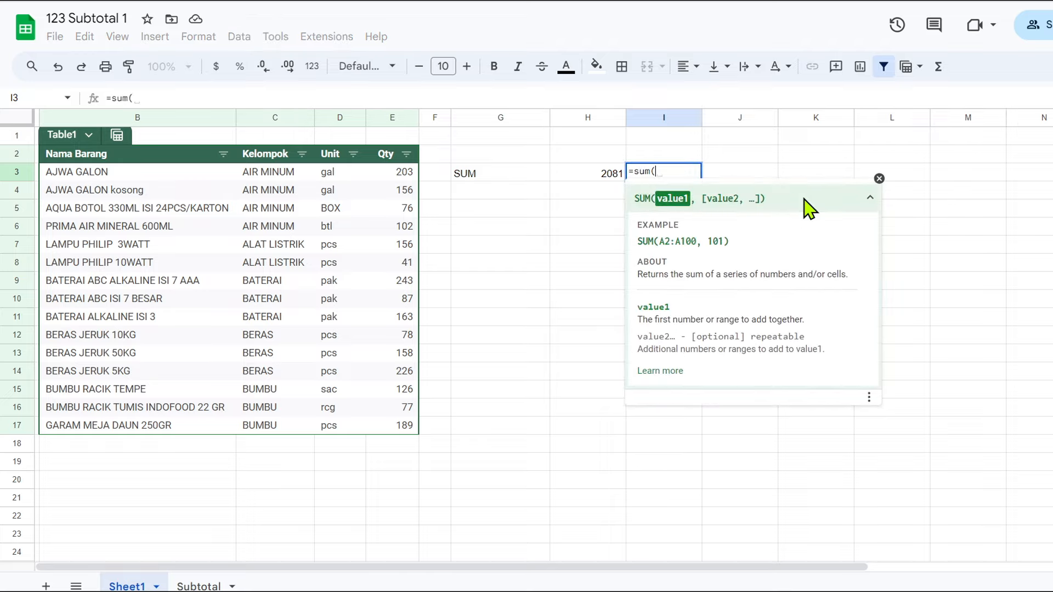
pyautogui.write('t')
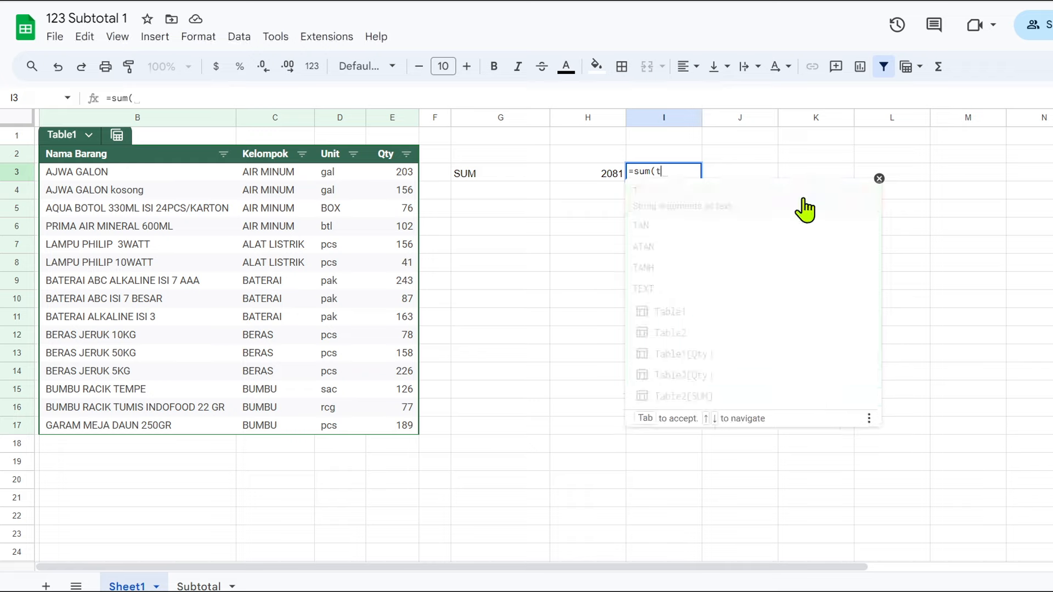
pyautogui.write('able')
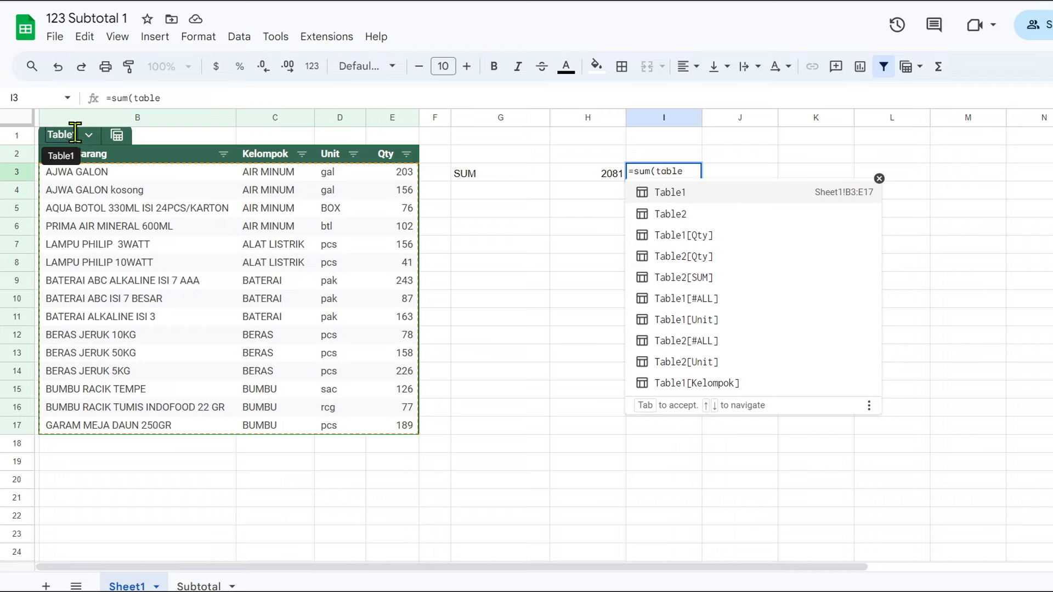
pyautogui.write('1')
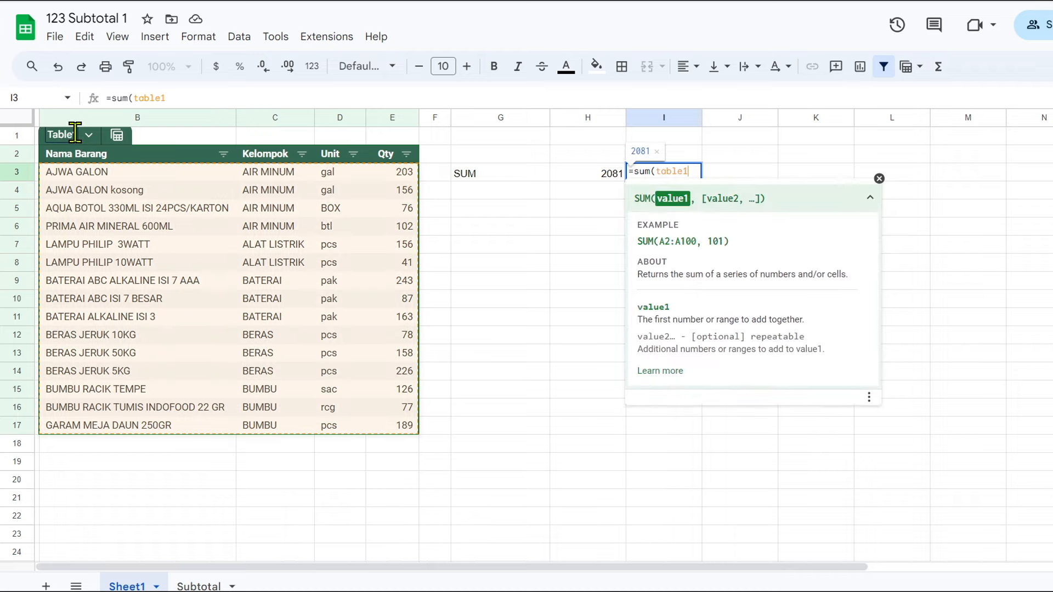
pyautogui.write('[')
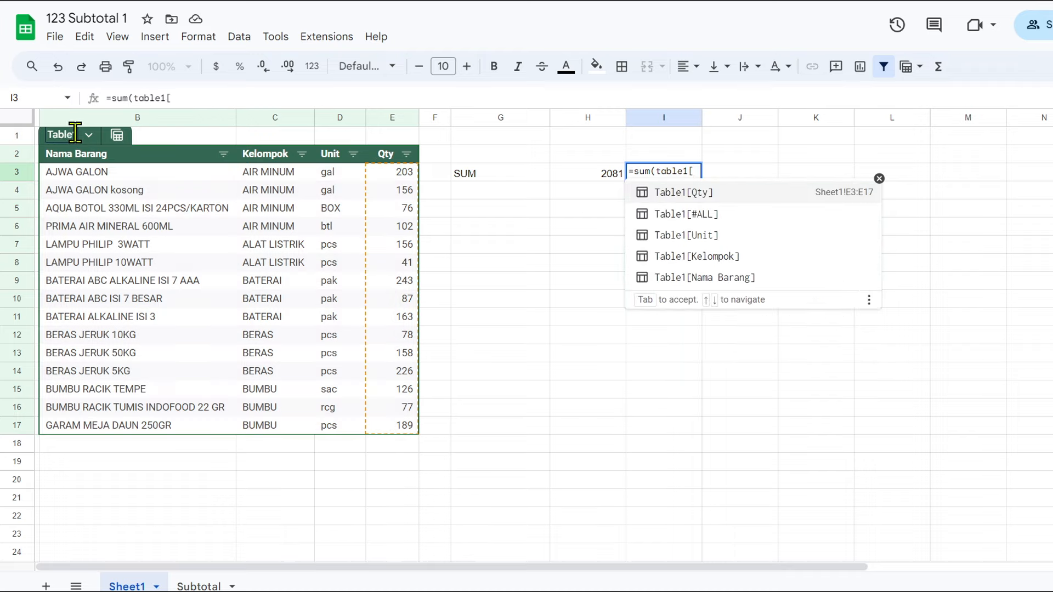
pyautogui.click(689, 192)
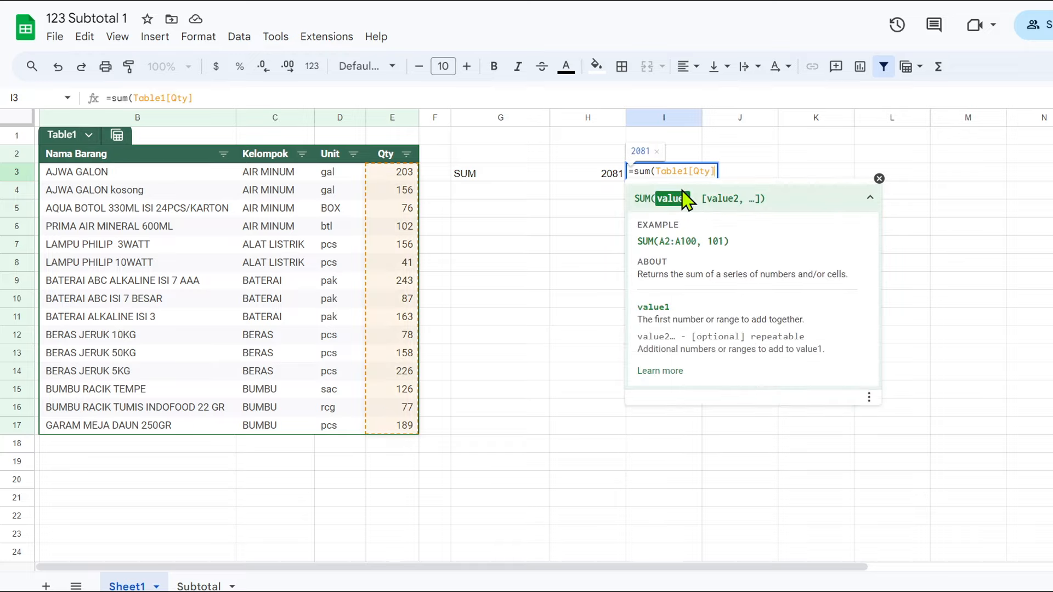
pyautogui.write(')')
pyautogui.press('Return')
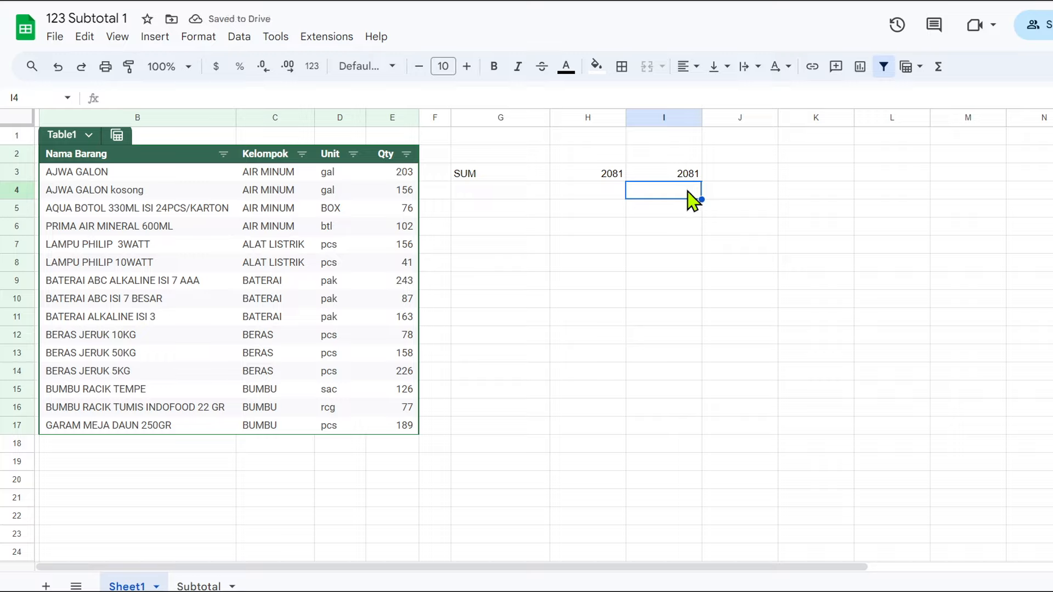
# Label cell G4, below the SUM label, as SUBTOTAL.
pyautogui.click(476, 195)
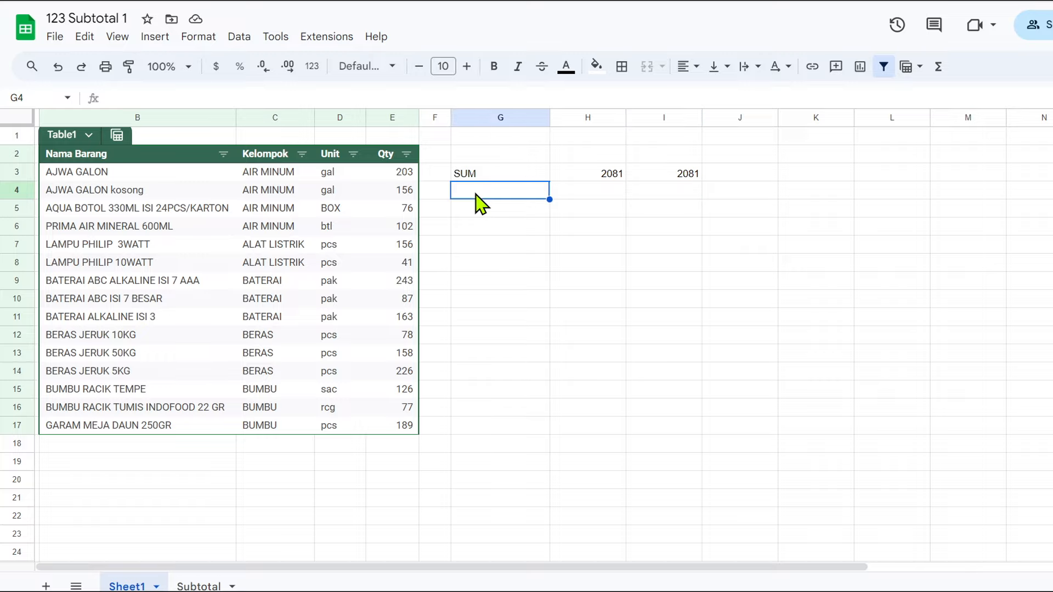
pyautogui.click(510, 177)
pyautogui.click(490, 191)
pyautogui.write('SU')
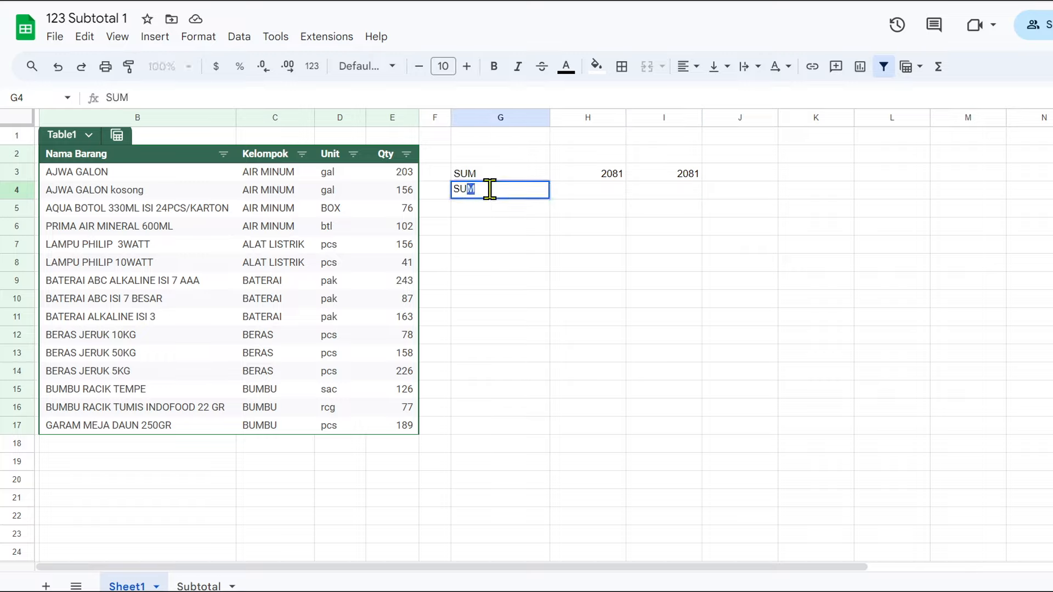
pyautogui.write('BTOTAL')
pyautogui.press('Return')
# Start a SUBTOTAL formula in cell H4, beside its label.
pyautogui.click(491, 192)
pyautogui.press('Right')
pyautogui.write('=')
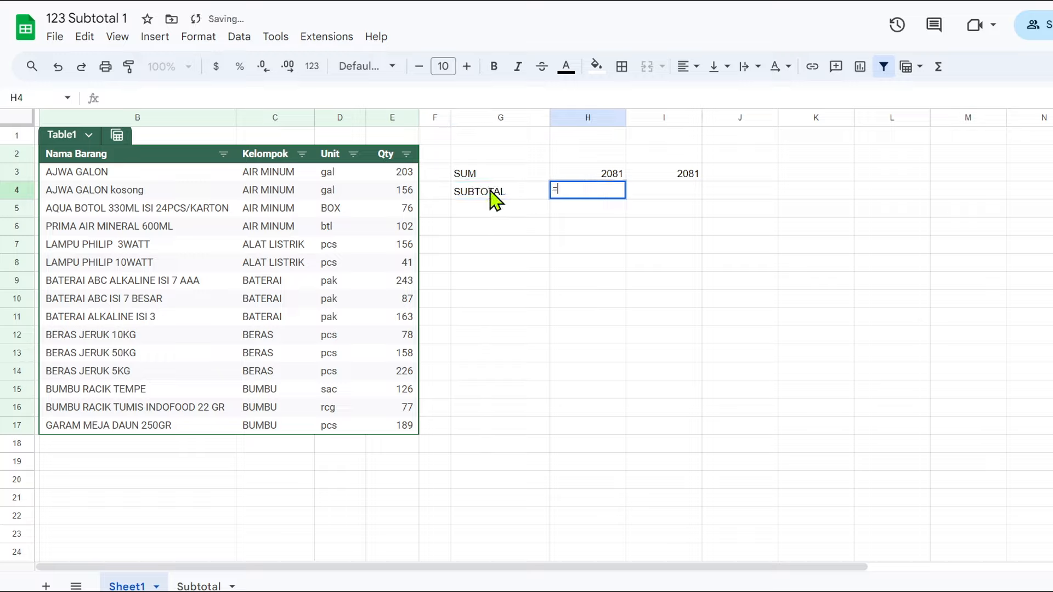
pyautogui.write('subt')
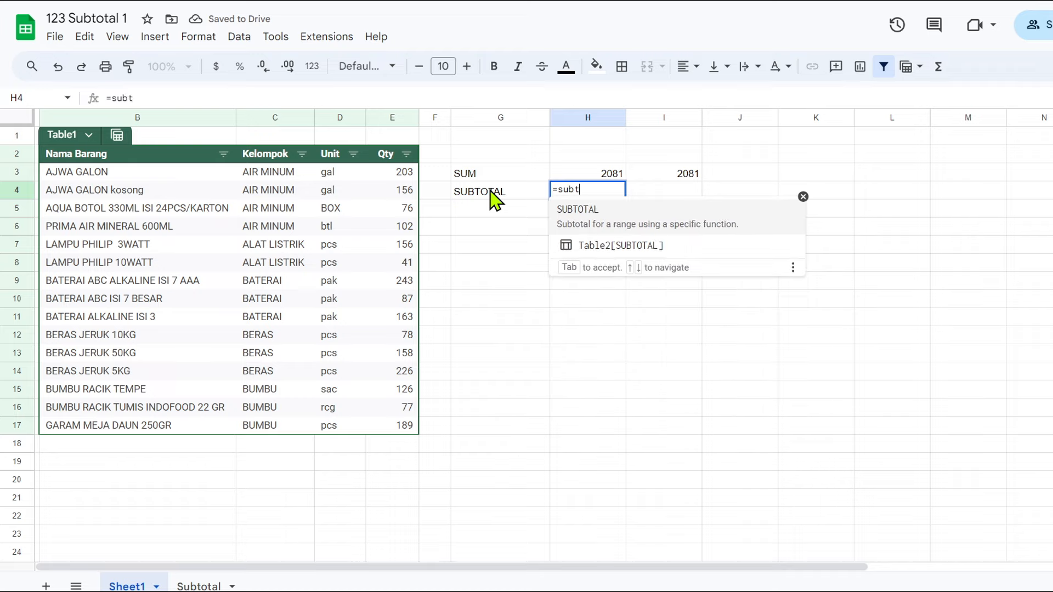
pyautogui.click(580, 218)
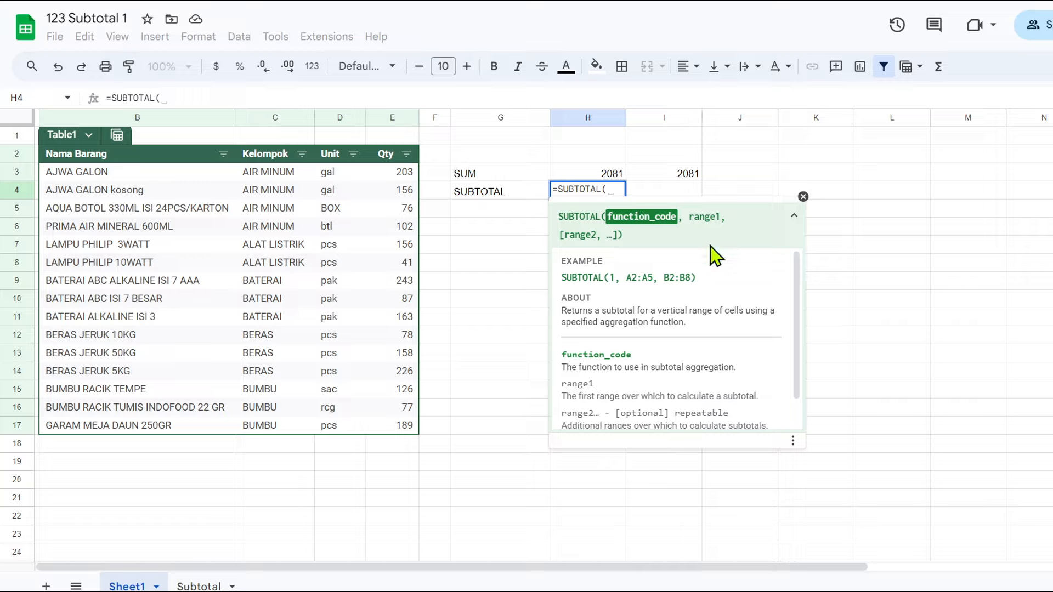
# Open the detailed help for the SUBTOTAL function and review its list of function codes.
pyautogui.scroll(-1, 736, 280)
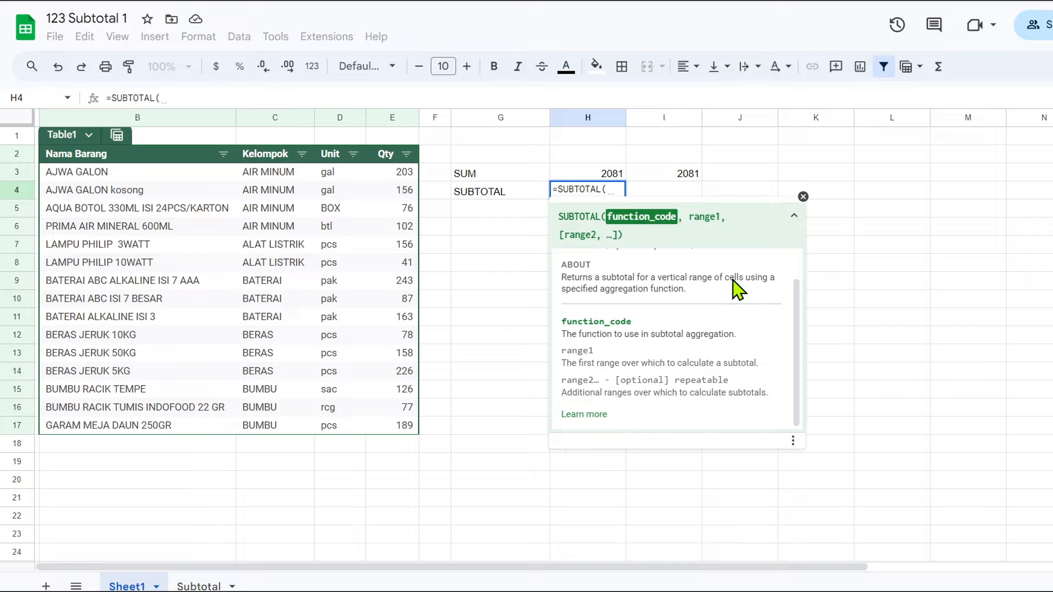
pyautogui.click(590, 415)
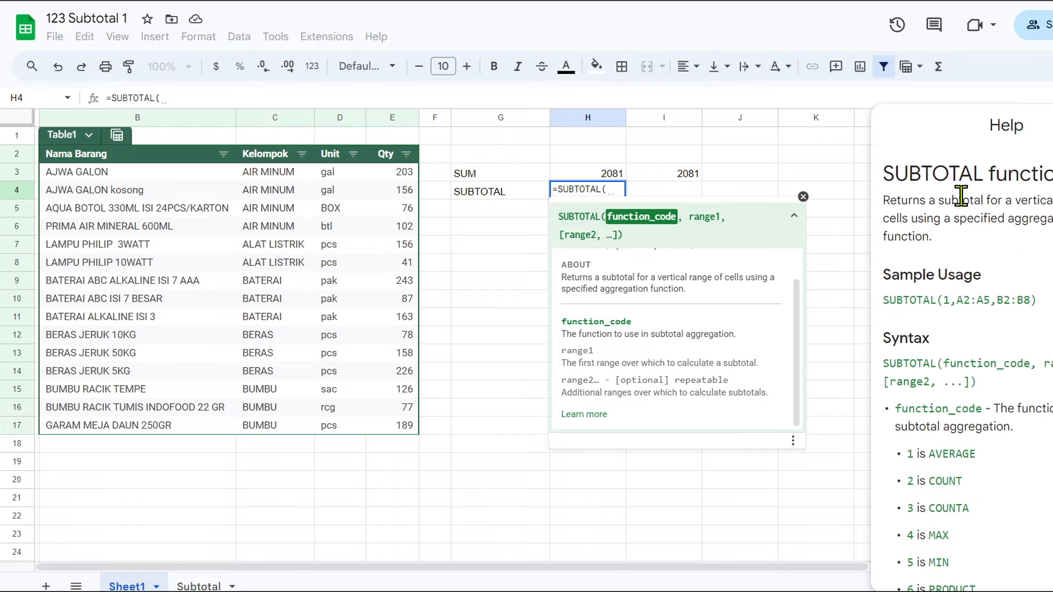
pyautogui.scroll(-4, 959, 274)
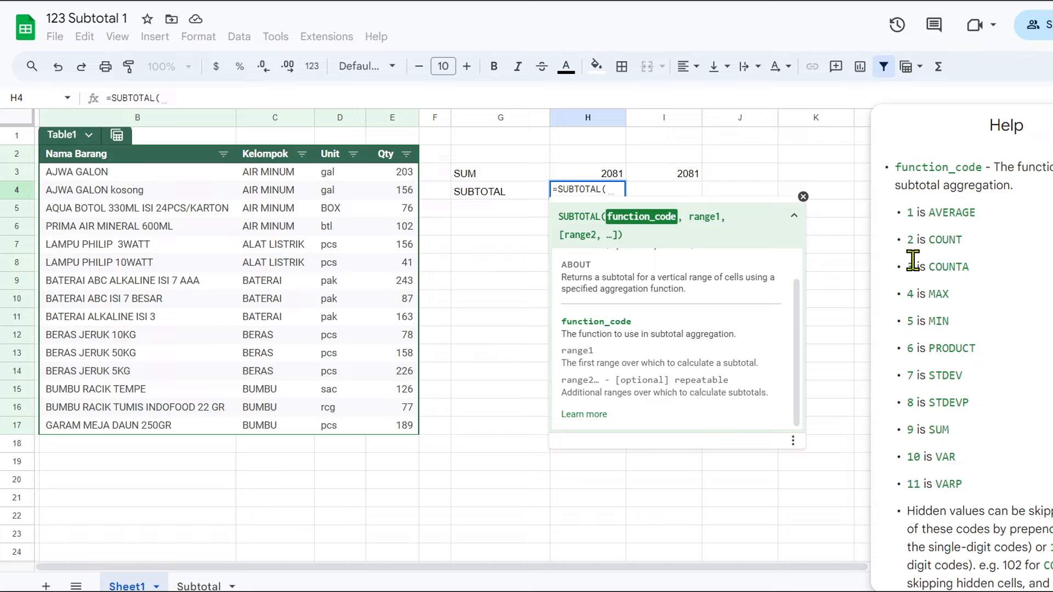
pyautogui.scroll(-4, 961, 345)
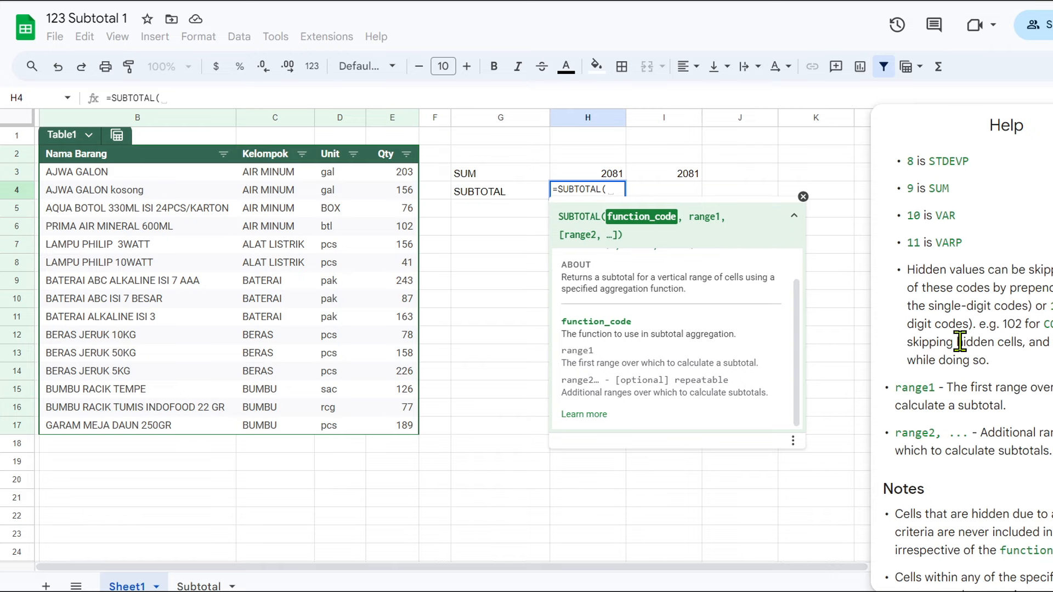
pyautogui.scroll(9, 960, 340)
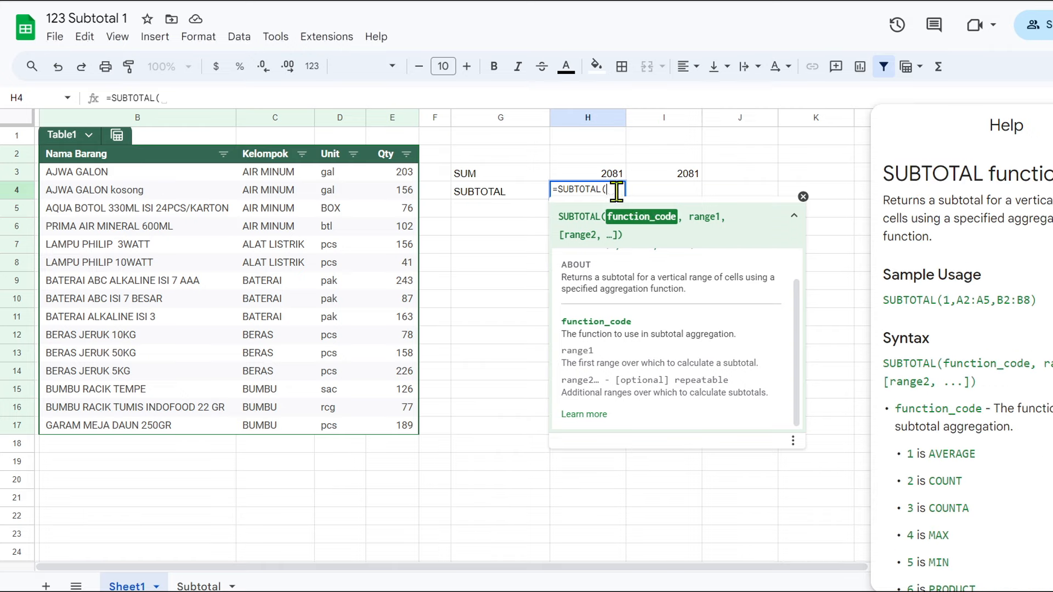
# Complete the SUBTOTAL formula in H4 with function code 9 and the Qty values E3:E17 as the range.
pyautogui.write('9')
pyautogui.scroll(-5, 995, 303)
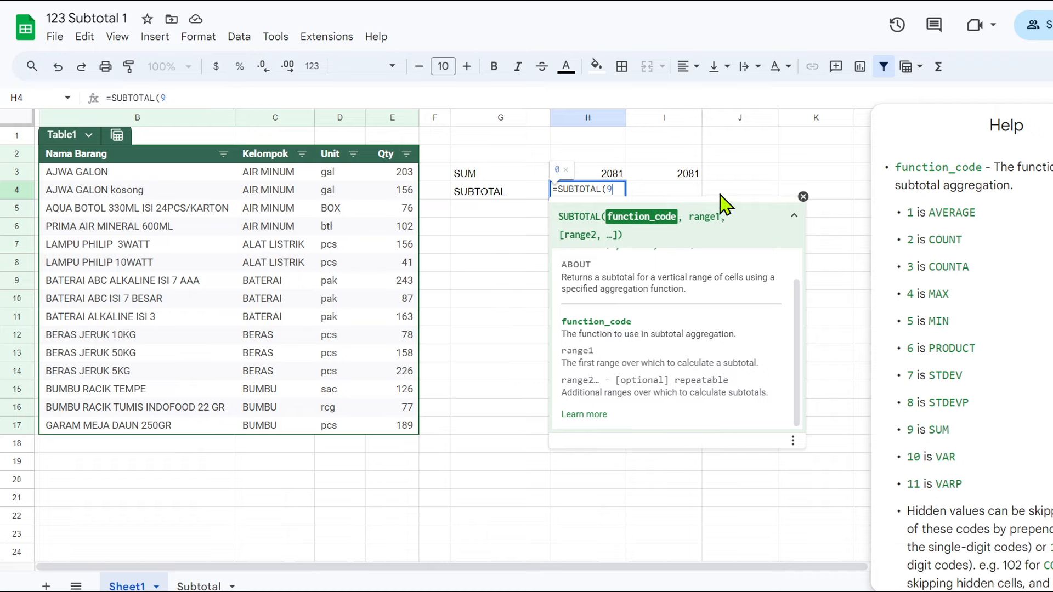
pyautogui.write(',')
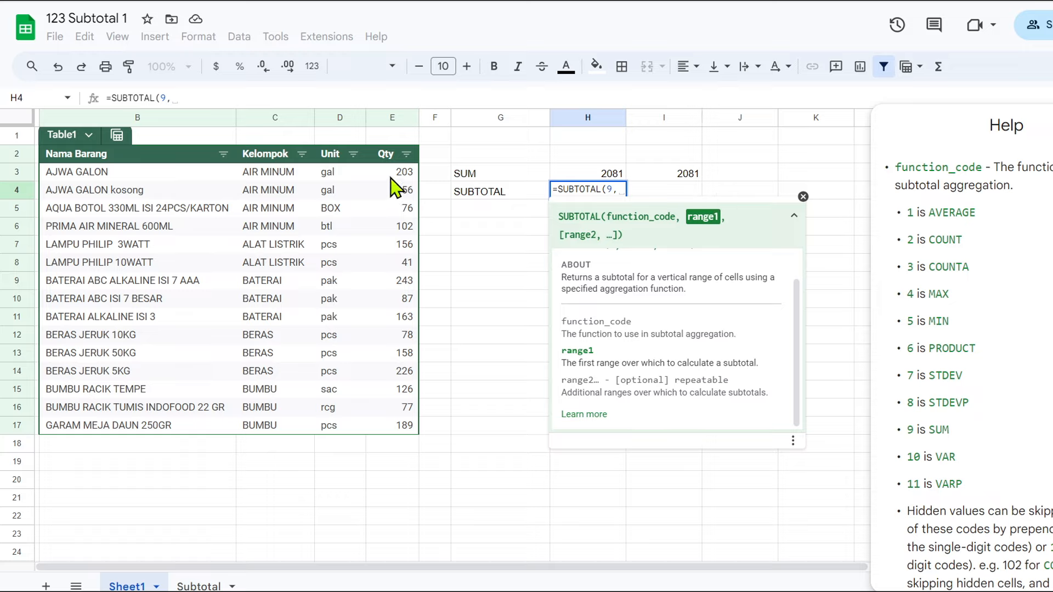
pyautogui.moveTo(397, 174); pyautogui.dragTo(400, 427)
pyautogui.press('Return')
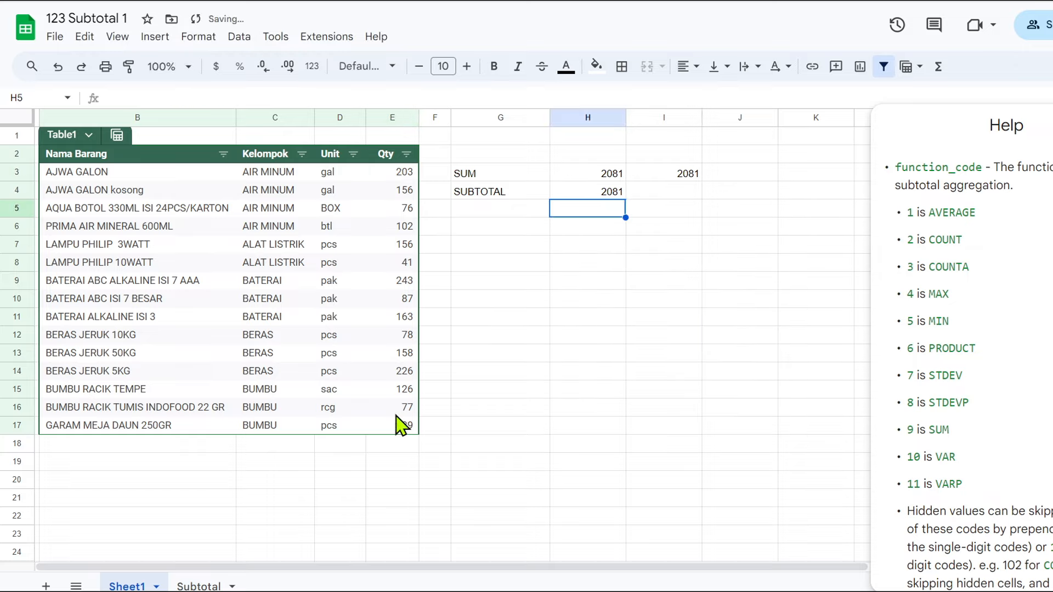
# Try function code 5 in the SUBTOTAL formula in H4, and restore code 9.
pyautogui.click(610, 194)
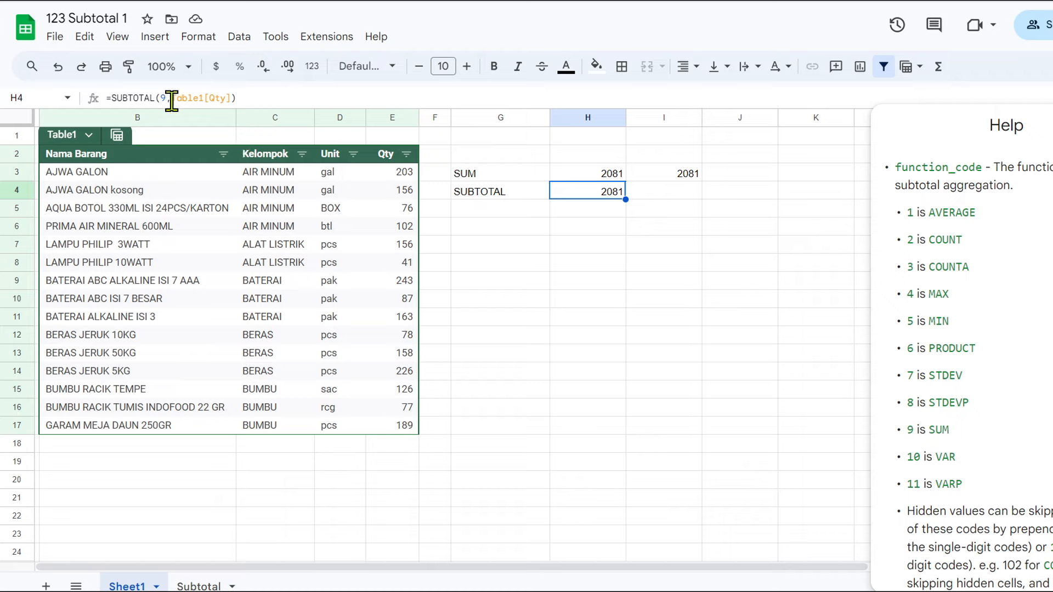
pyautogui.doubleClick(608, 195)
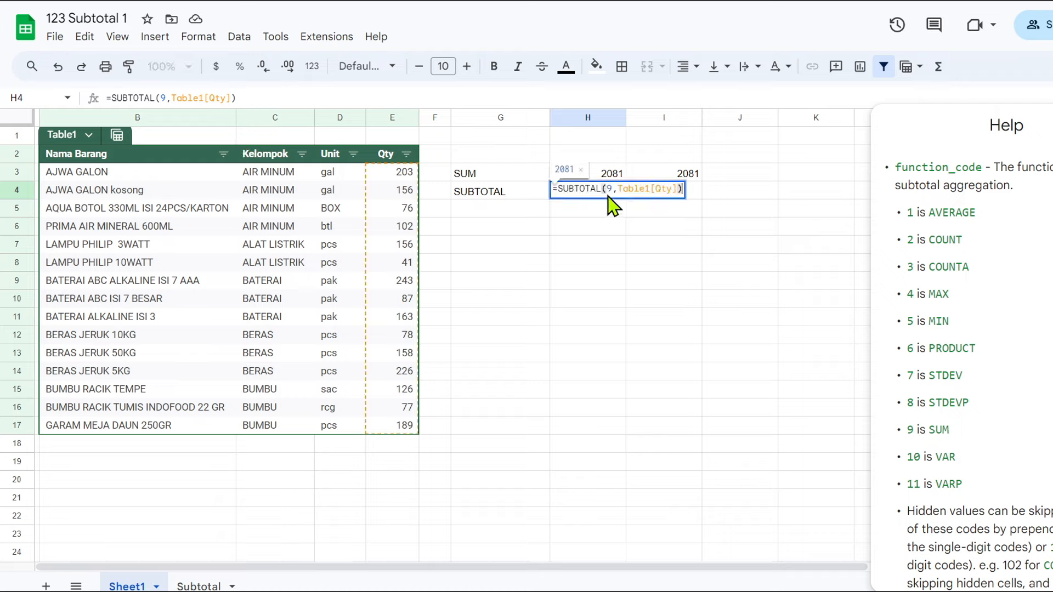
pyautogui.doubleClick(609, 189)
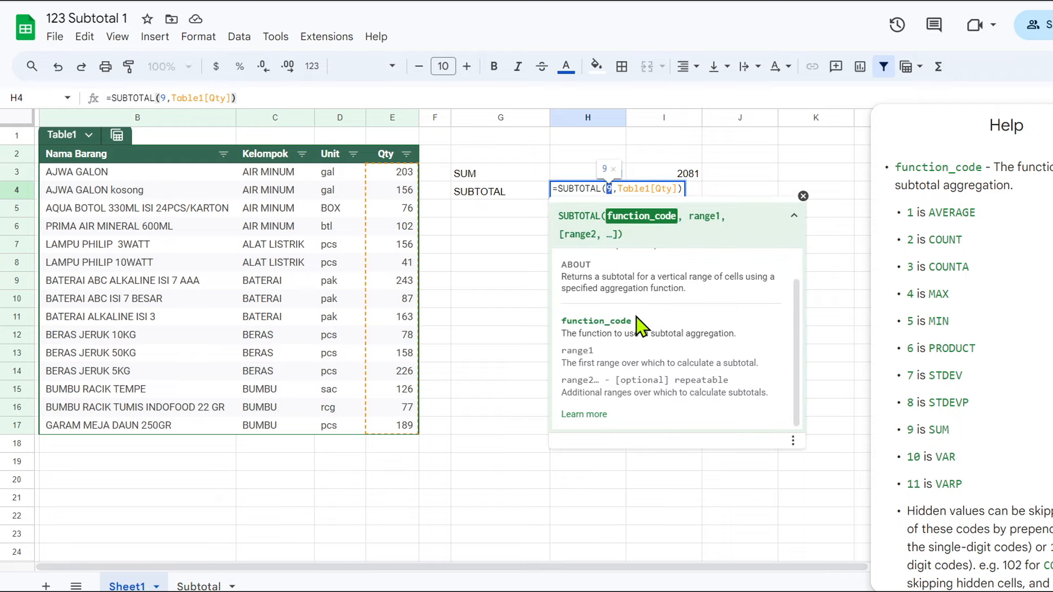
pyautogui.write('5')
pyautogui.press('Return')
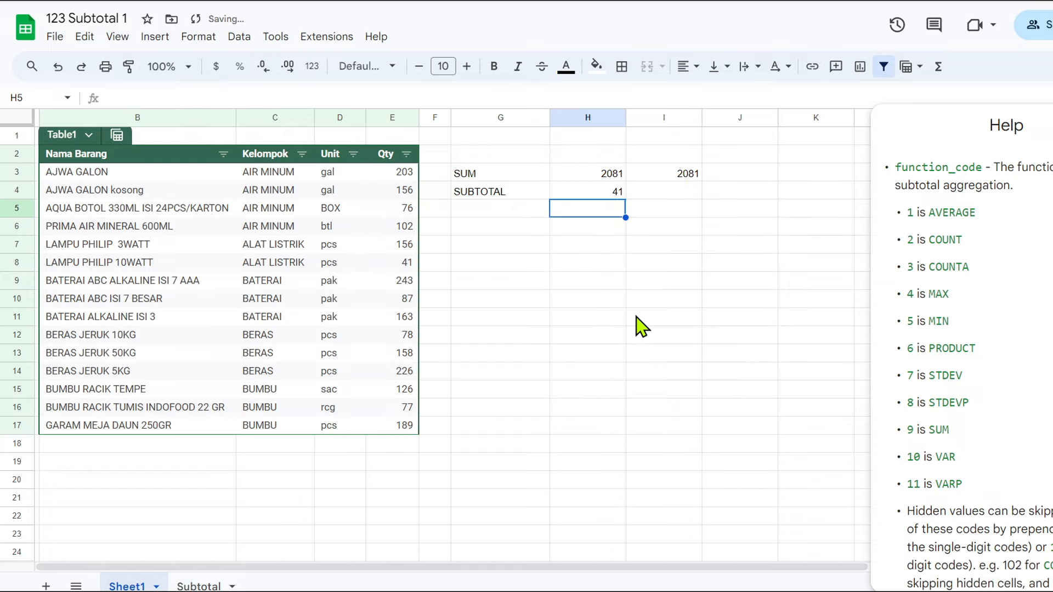
pyautogui.click(616, 189)
pyautogui.click(614, 198)
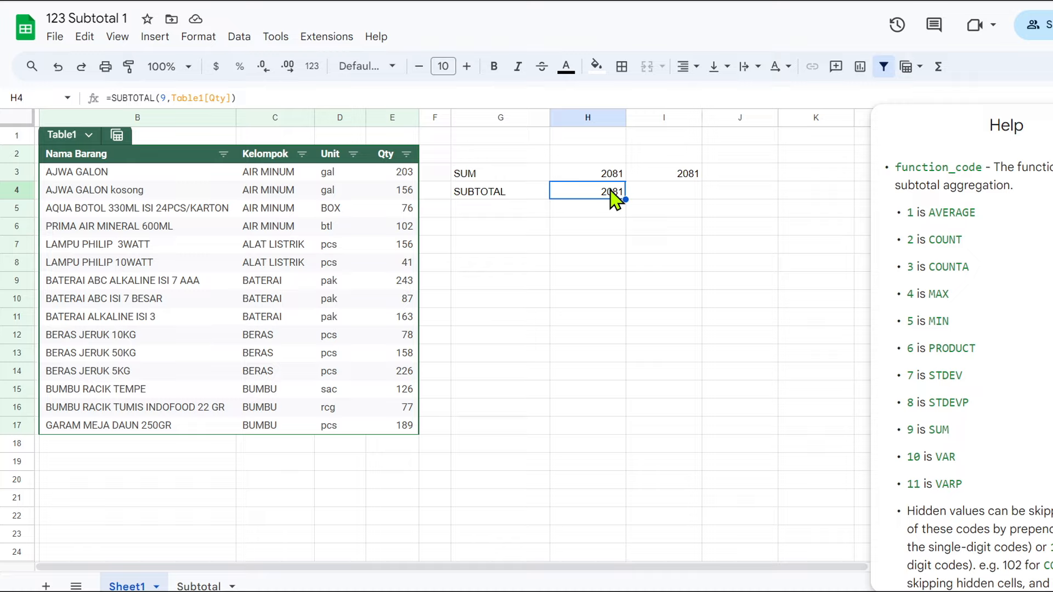
# Filter the table's Kelompok column to exclude the BERAS group.
pyautogui.click(302, 154)
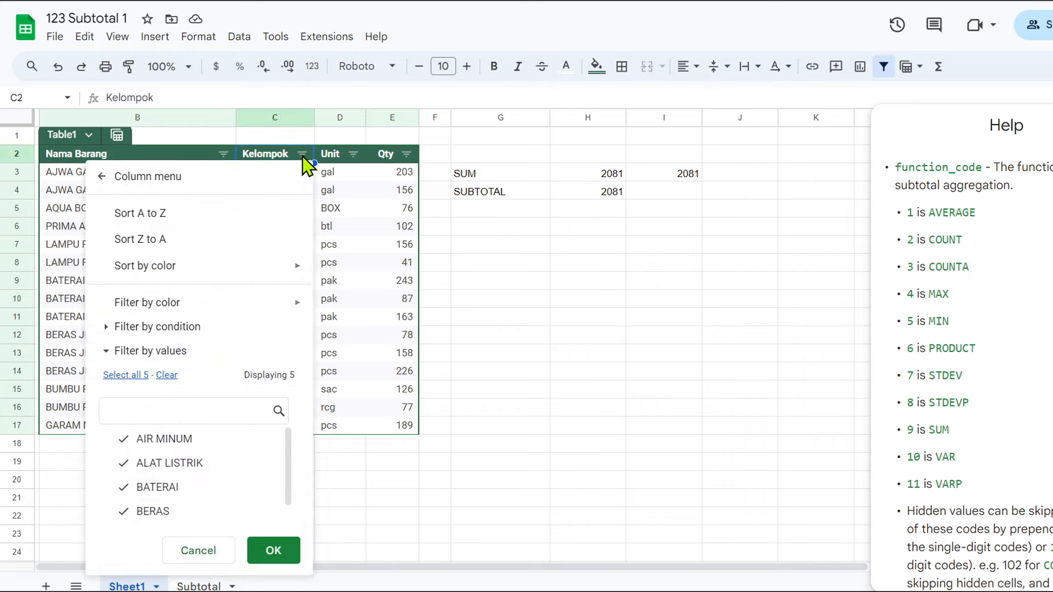
pyautogui.click(132, 514)
pyautogui.click(274, 550)
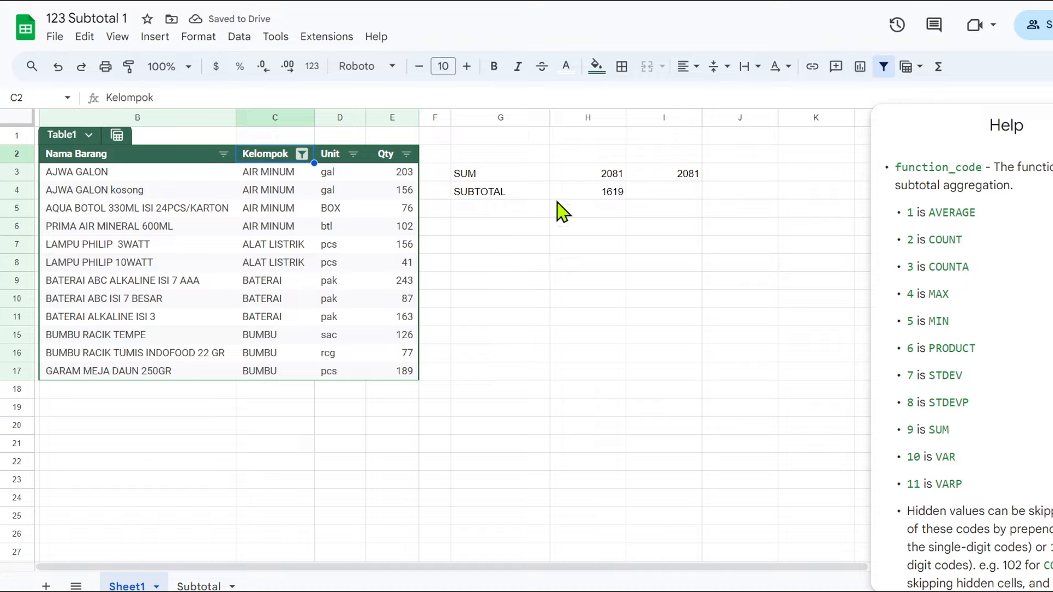
# Inspect the SUBTOTAL formula in H4 and the SUM formula in H3 with the filter applied.
pyautogui.click(616, 197)
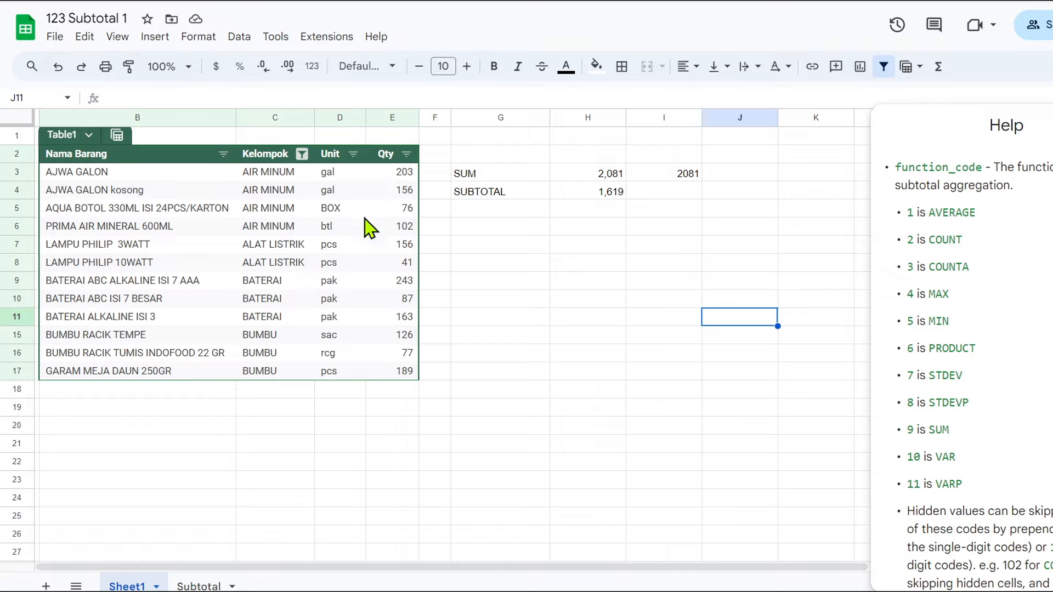
pyautogui.click(603, 179)
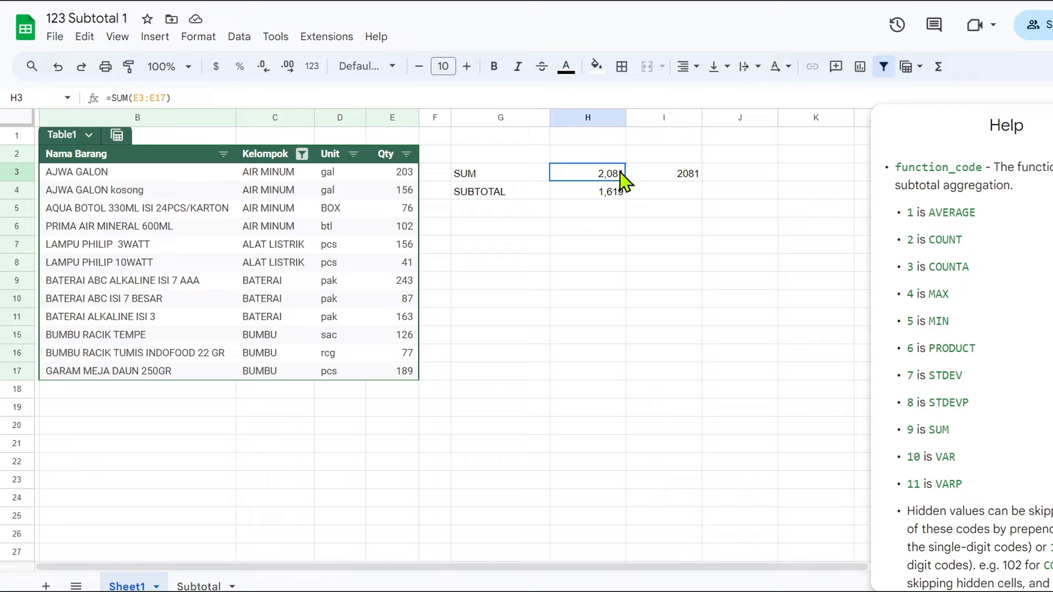
# Review the filtered Kelompok values and inspect the SUM formula in H3 and the SUBTOTAL formula in H4.
pyautogui.click(267, 179)
pyautogui.click(258, 373)
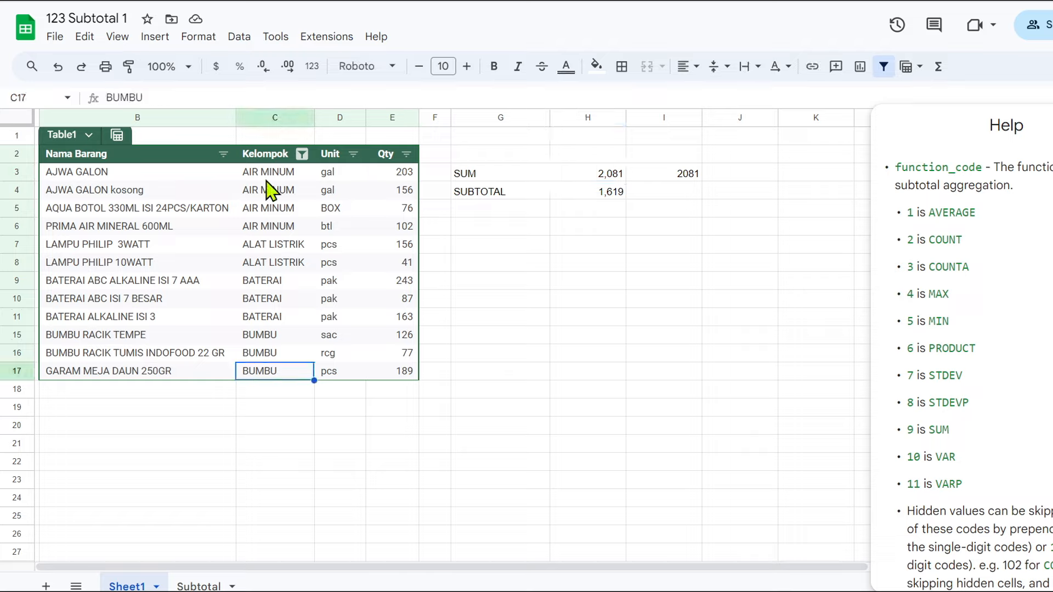
pyautogui.click(613, 180)
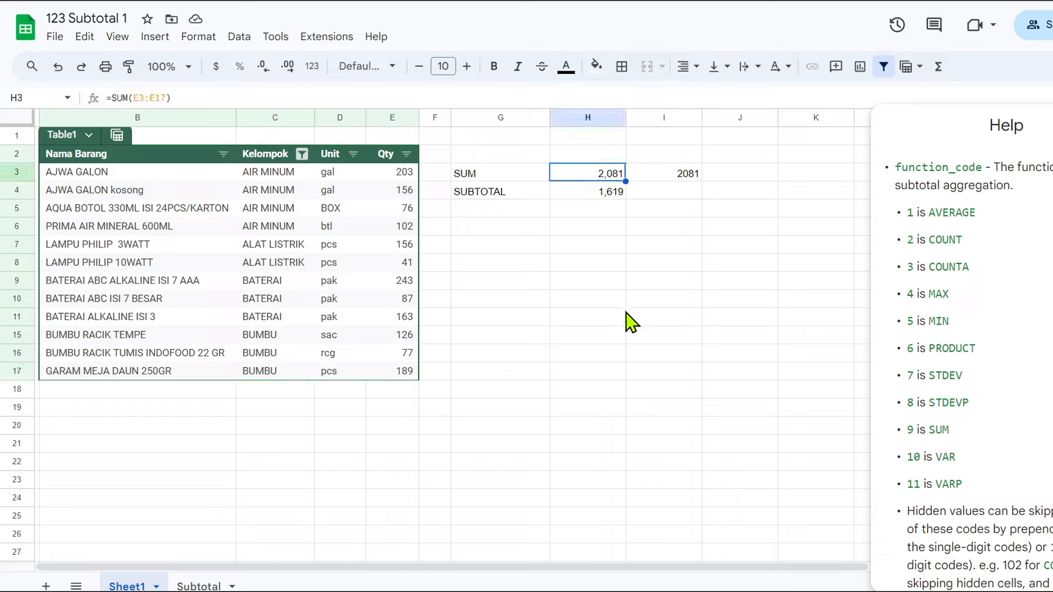
pyautogui.click(608, 191)
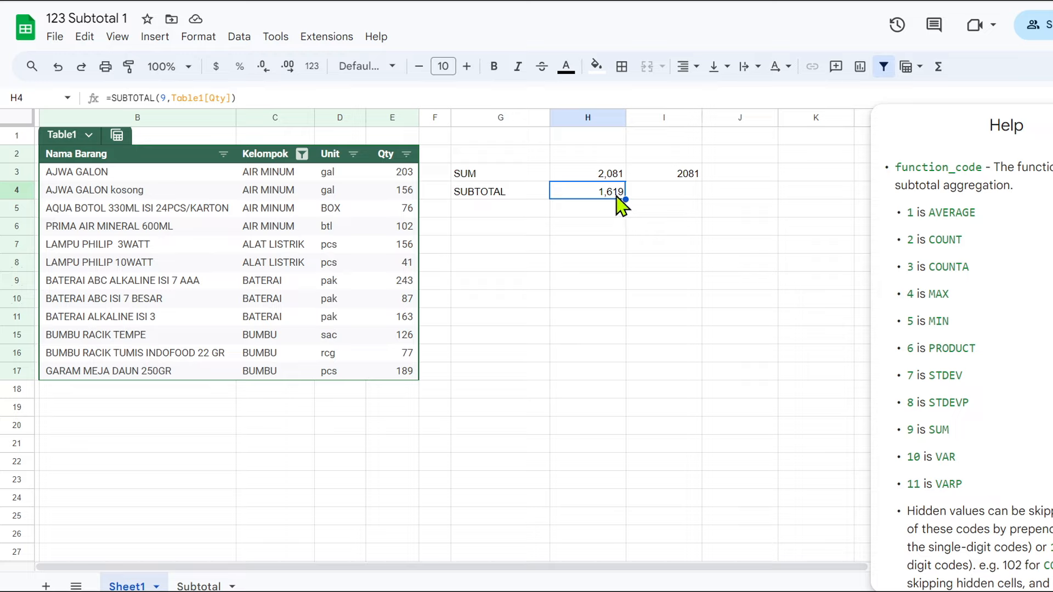
# Filter the Kelompok column to also exclude the BUMBU group, and check the SUM and SUBTOTAL cells H3 and H4.
pyautogui.click(303, 154)
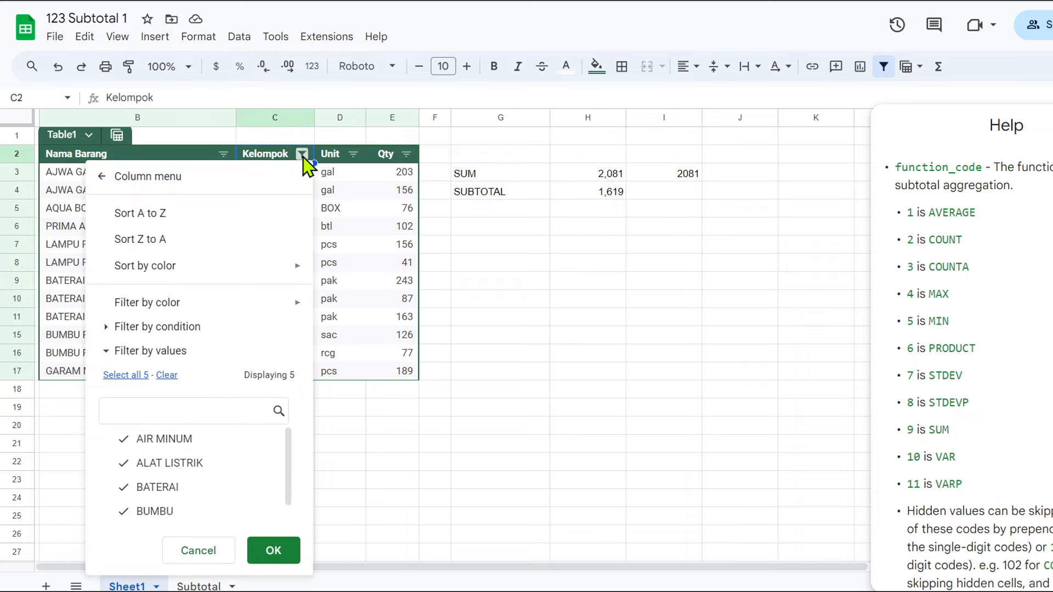
pyautogui.click(123, 513)
pyautogui.click(273, 549)
pyautogui.click(613, 202)
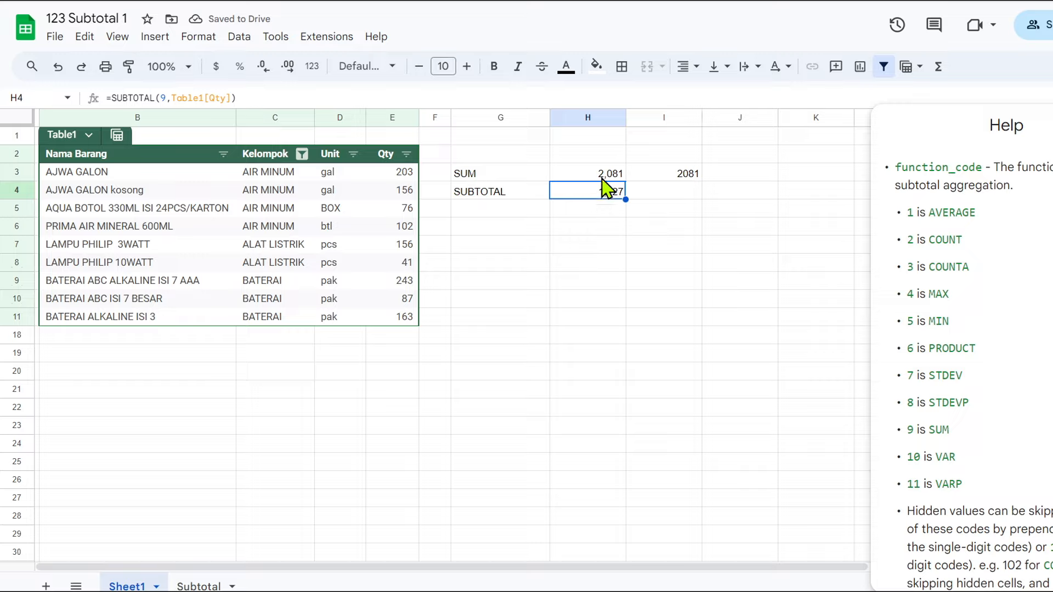
pyautogui.click(604, 183)
pyautogui.click(607, 206)
# Hide rows 9 to 11, which hold the BATERAI items.
pyautogui.moveTo(24, 284); pyautogui.dragTo(24, 315)
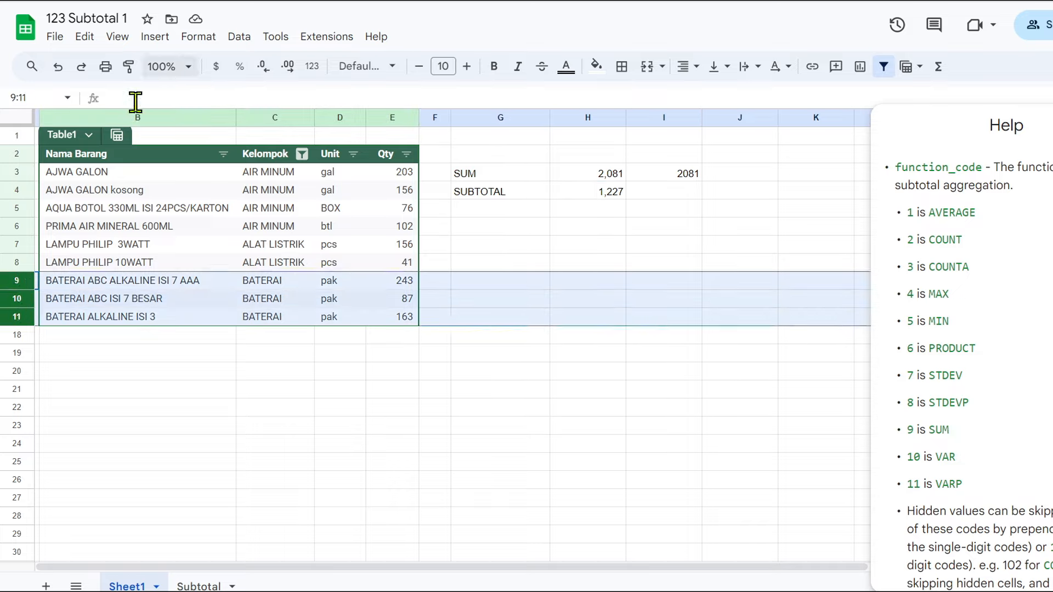
pyautogui.rightClick(18, 293)
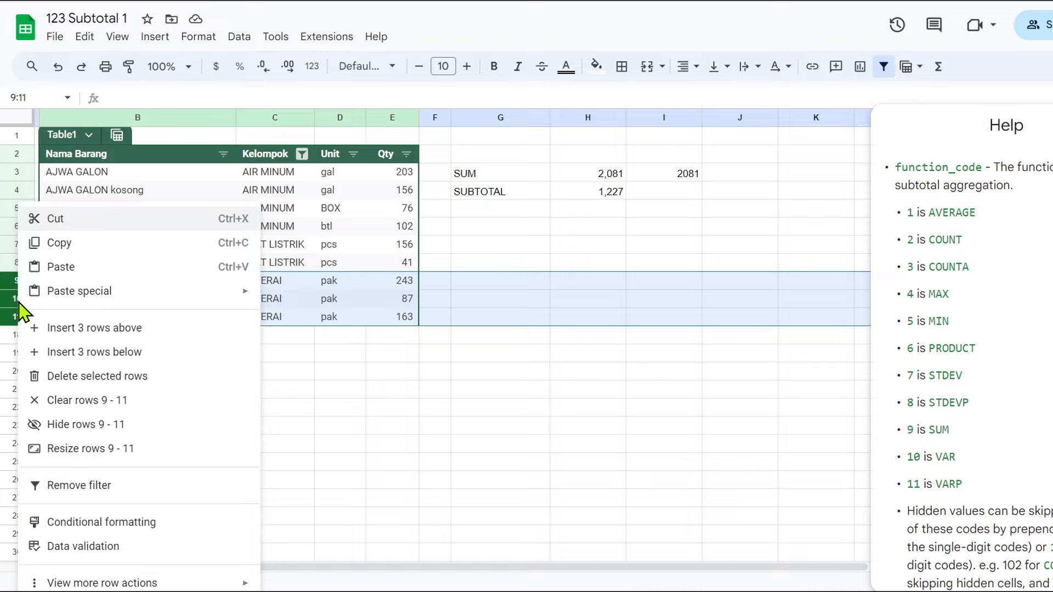
pyautogui.click(88, 425)
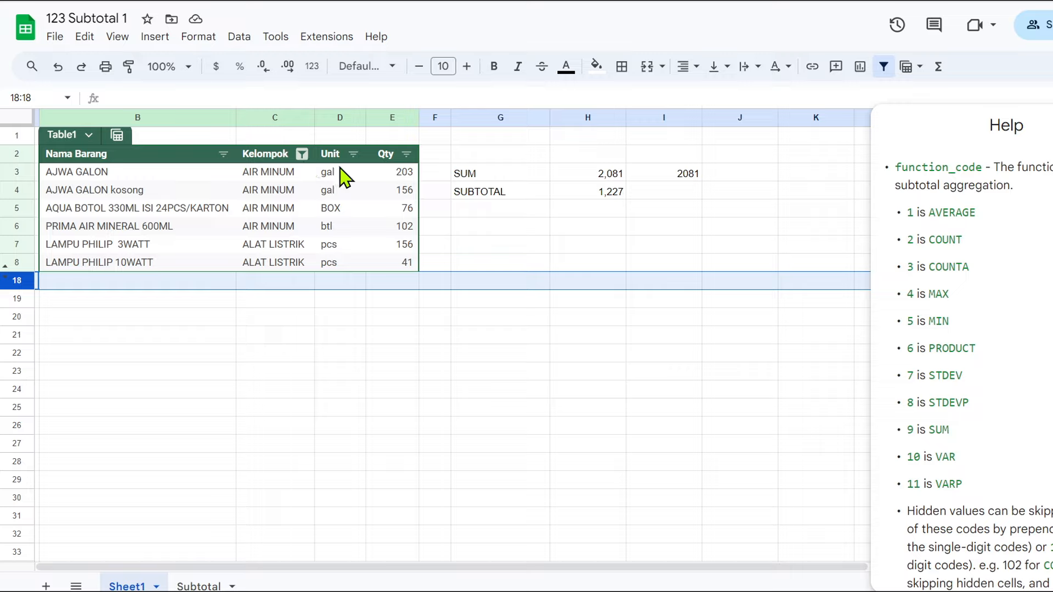
# Check the SUBTOTAL formula in H4 and read the function help on skipping hidden values.
pyautogui.click(609, 195)
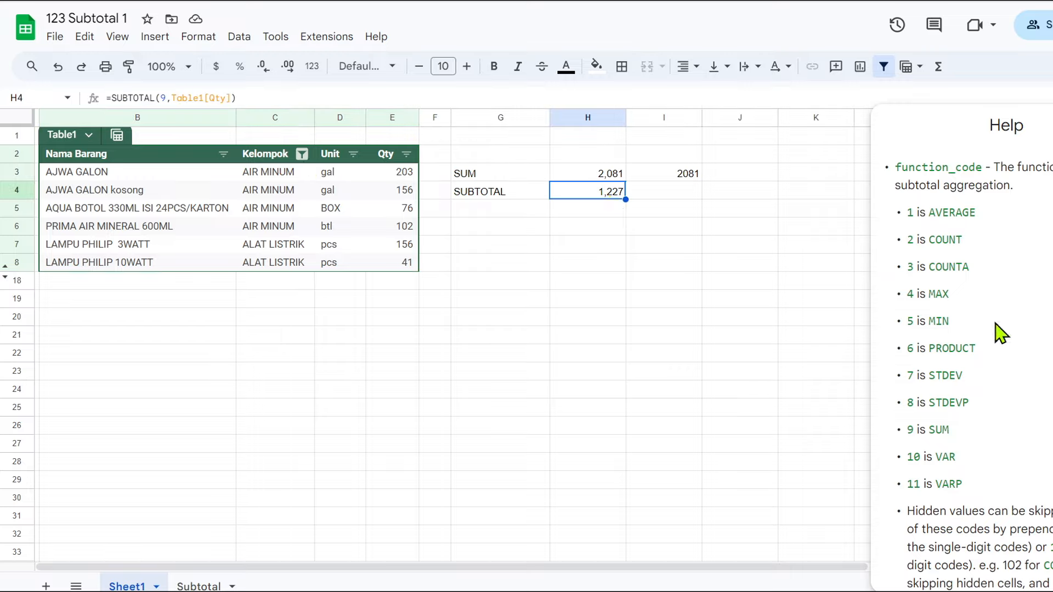
pyautogui.scroll(-10, 999, 332)
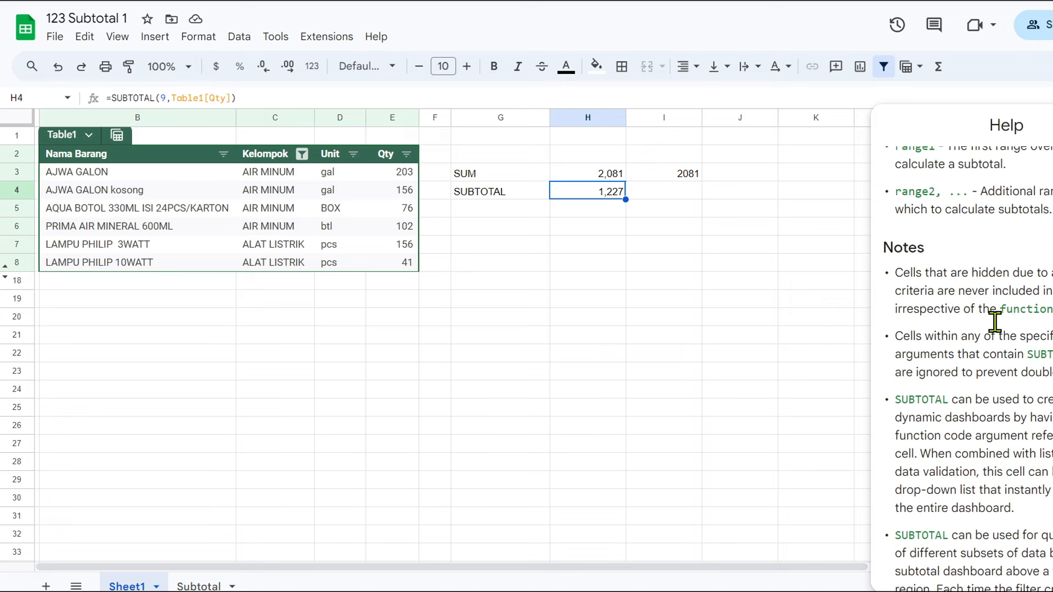
pyautogui.scroll(5, 999, 332)
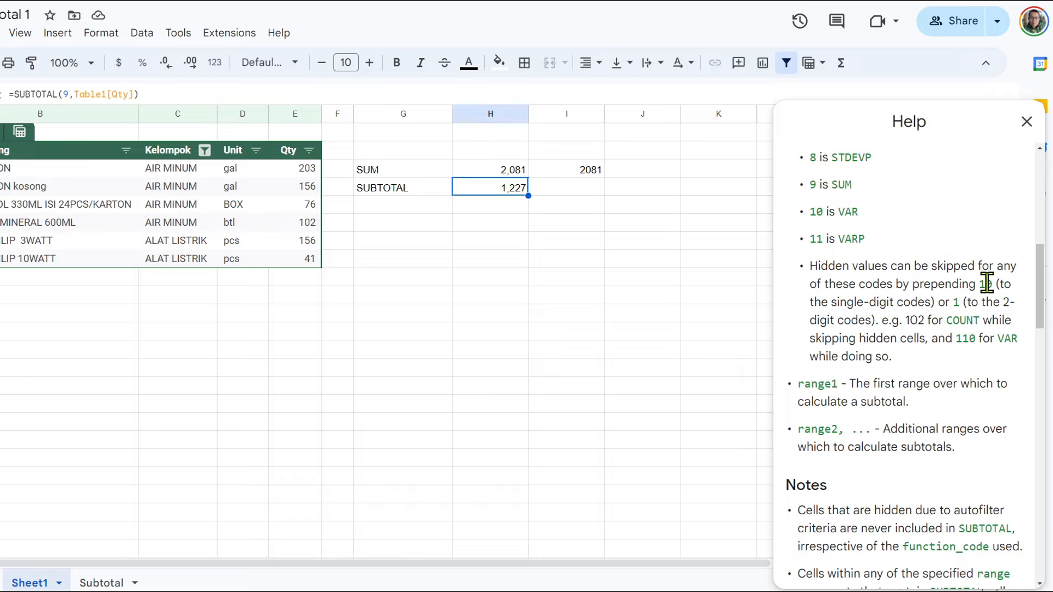
pyautogui.scroll(4, 901, 289)
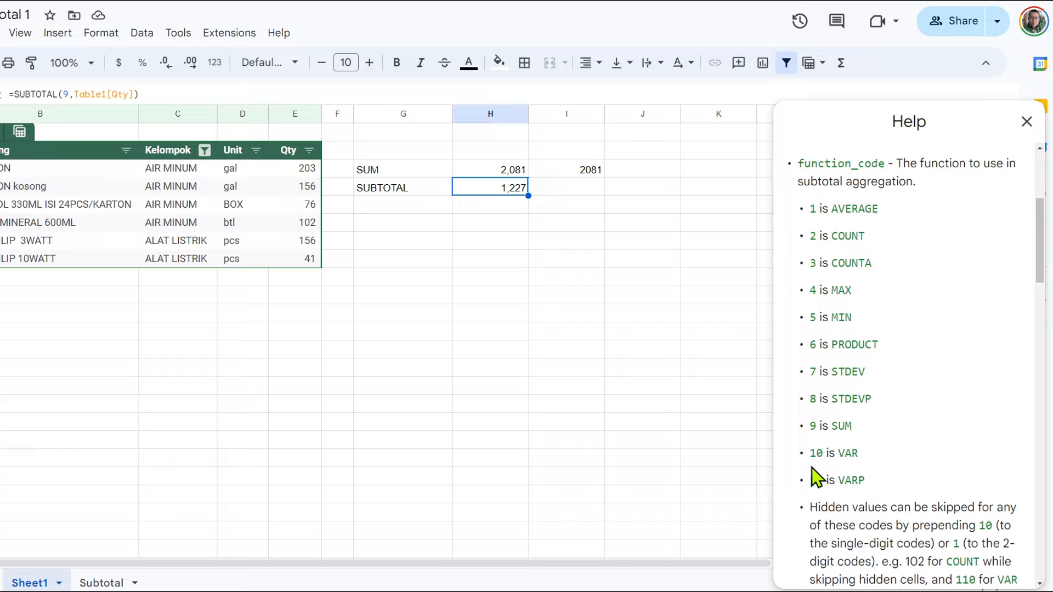
# Enter the label "Subtotal - Skipp" in cell G5.
pyautogui.click(388, 217)
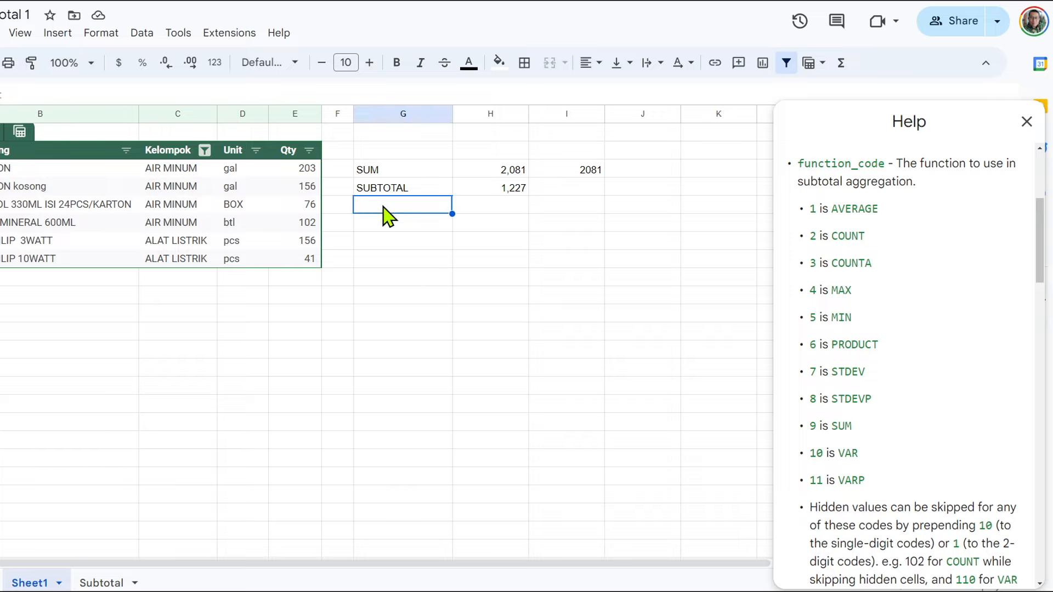
pyautogui.write('Su')
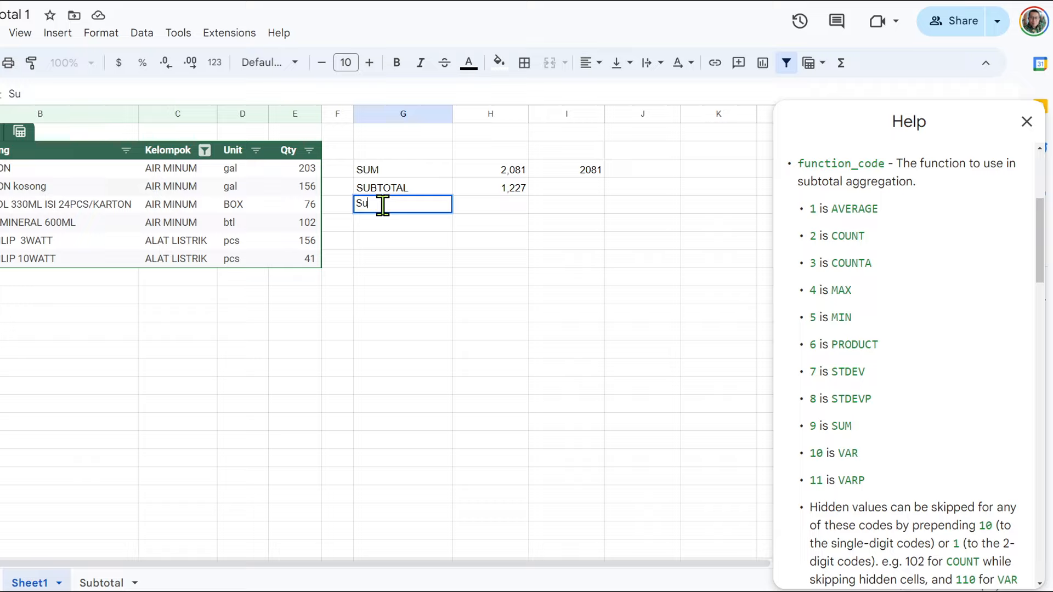
pyautogui.write('btotal - Skipp')
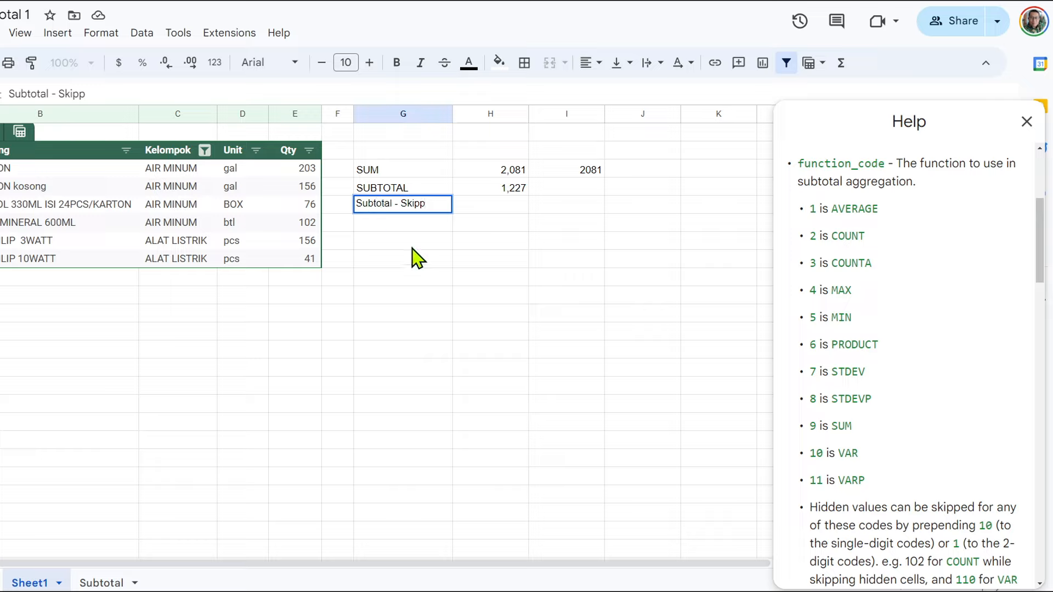
pyautogui.click(435, 283)
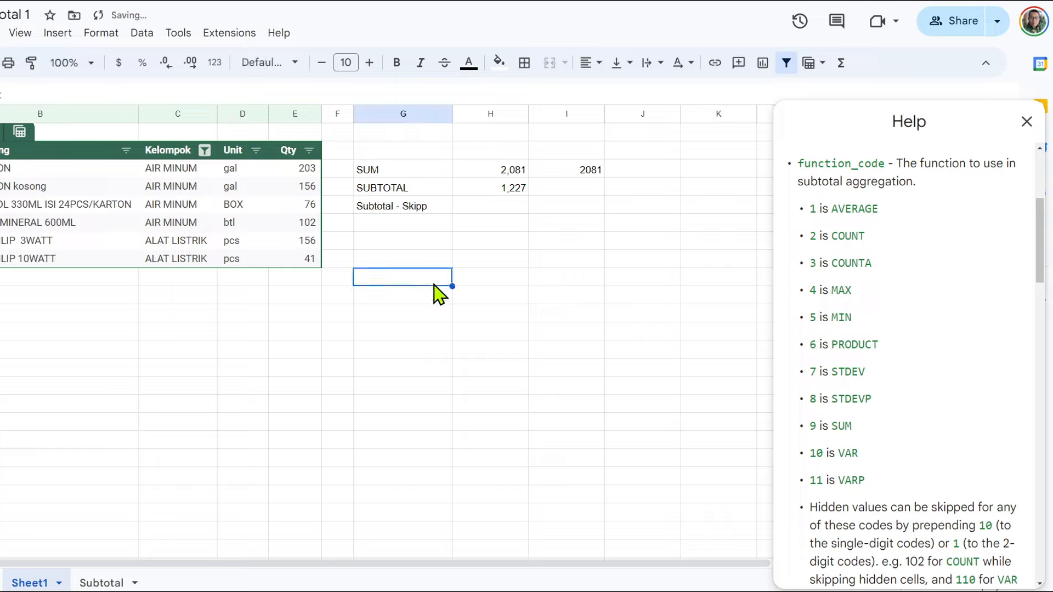
# Copy the SUBTOTAL formula from H4 into H5.
pyautogui.click(472, 189)
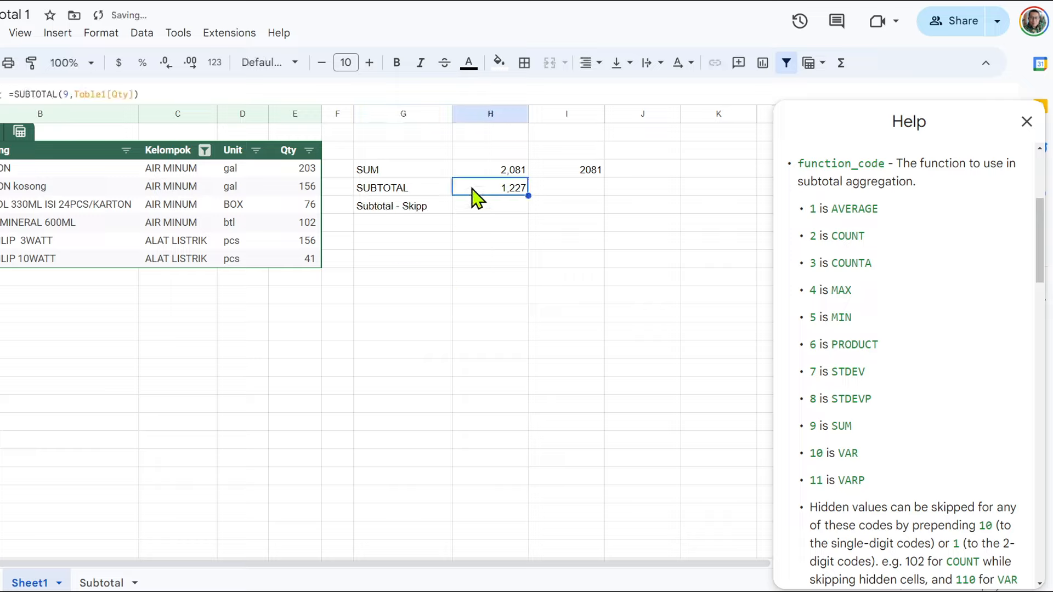
pyautogui.hotkey('ctrl', 'c')
pyautogui.click(491, 207)
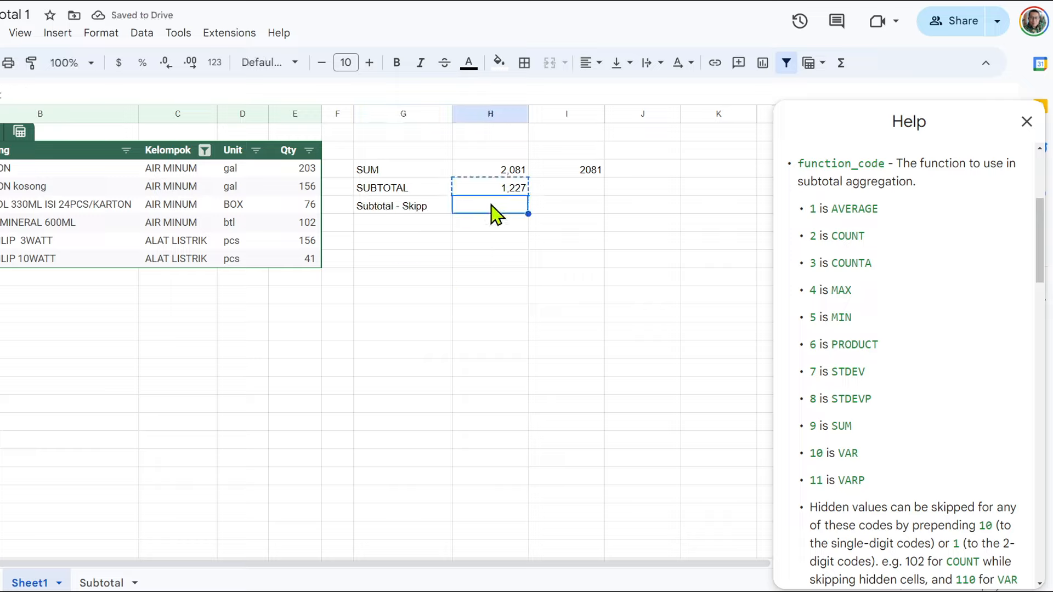
pyautogui.hotkey('ctrl', 'v')
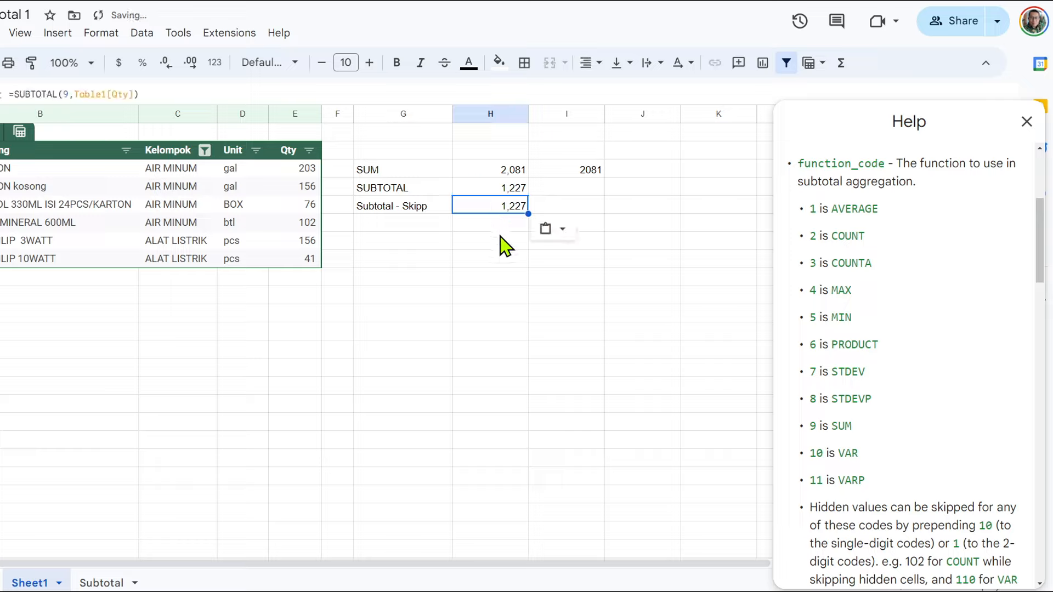
# Set the function code of the SUBTOTAL formula in H5 to 109, consulting the help on skipping hidden values.
pyautogui.doubleClick(490, 208)
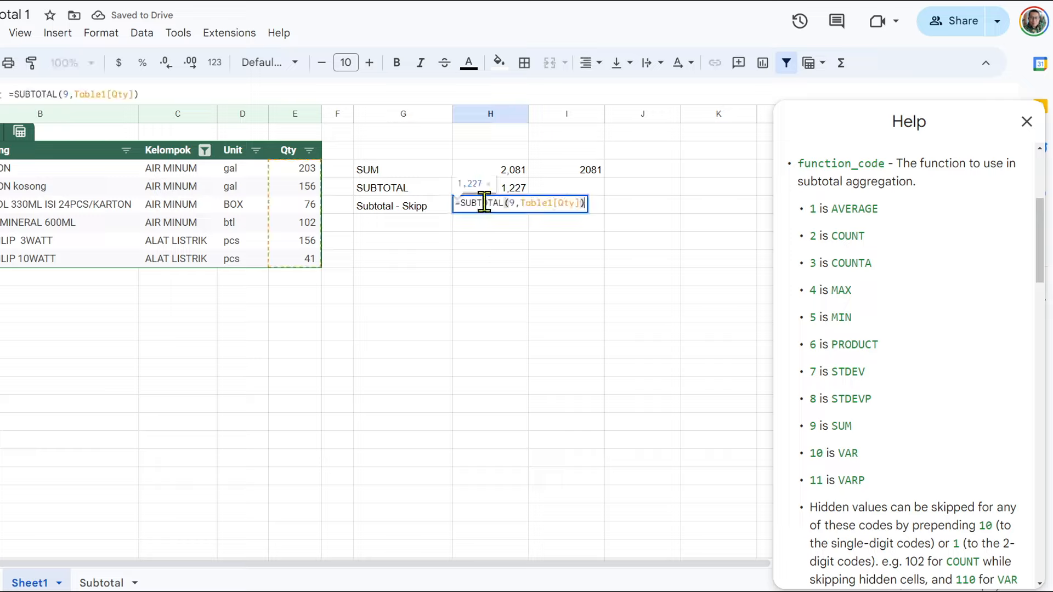
pyautogui.click(511, 203)
pyautogui.press('BackSpace')
pyautogui.write('9')
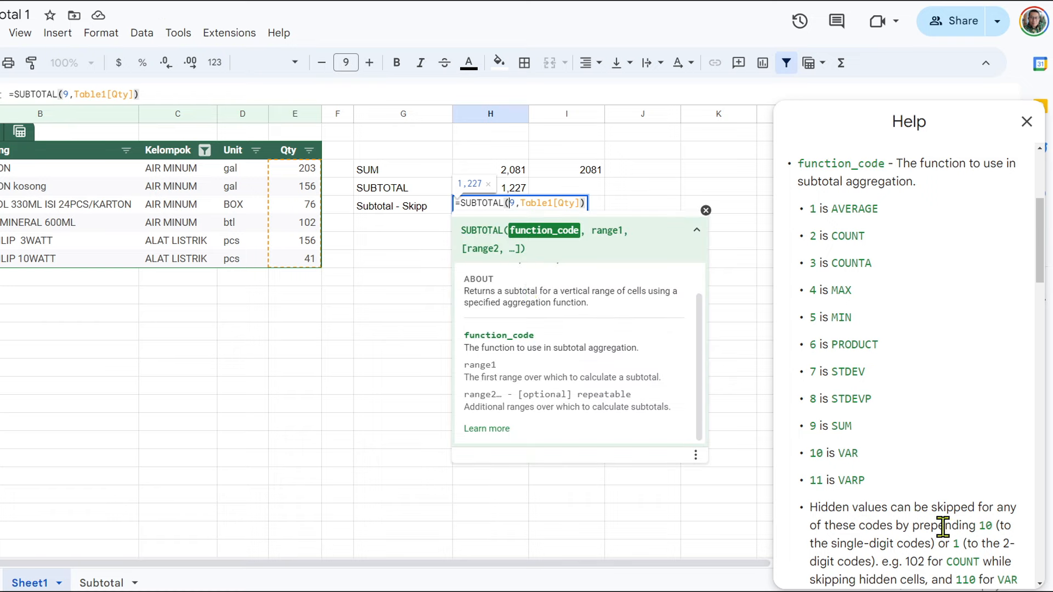
pyautogui.scroll(-4, 916, 510)
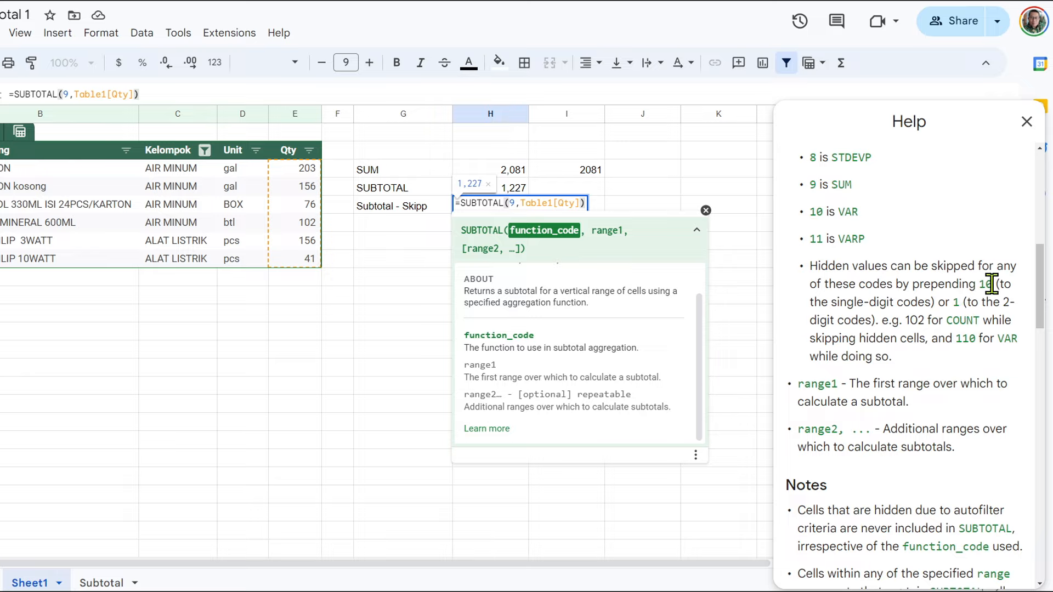
pyautogui.scroll(-5, 912, 310)
pyautogui.scroll(7, 912, 311)
pyautogui.scroll(2, 912, 311)
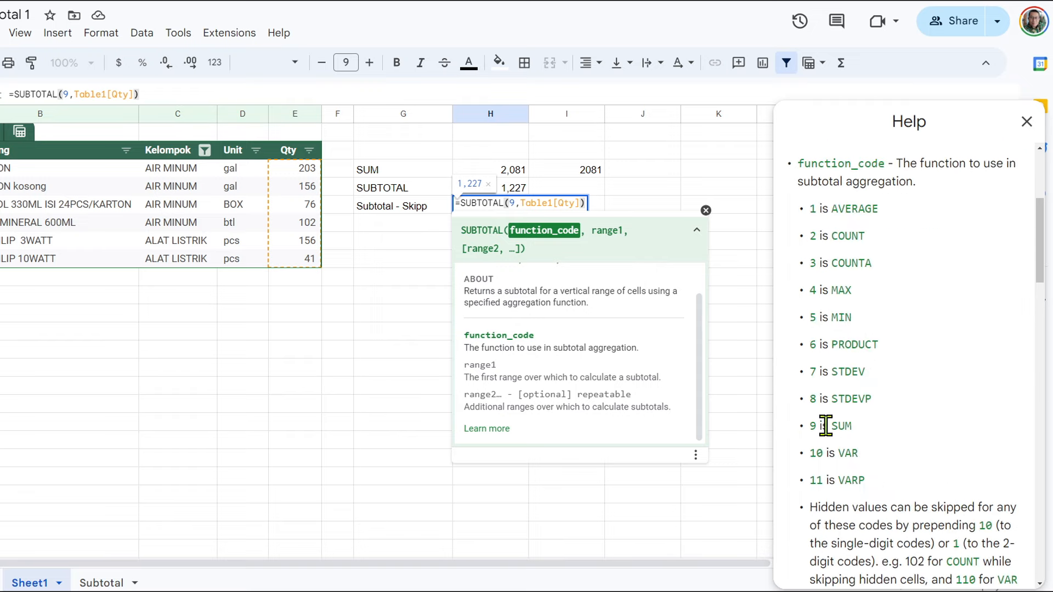
pyautogui.write('10')
pyautogui.press('Return')
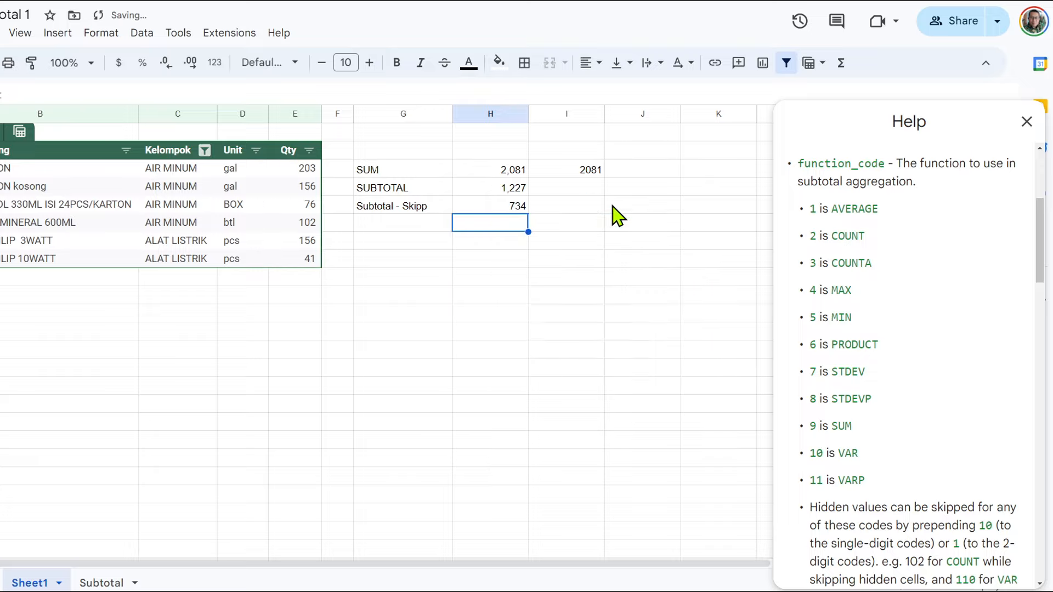
# Compare the SUBTOTAL formulas in H5 and H4 against the help text on function codes for hidden rows.
pyautogui.click(496, 209)
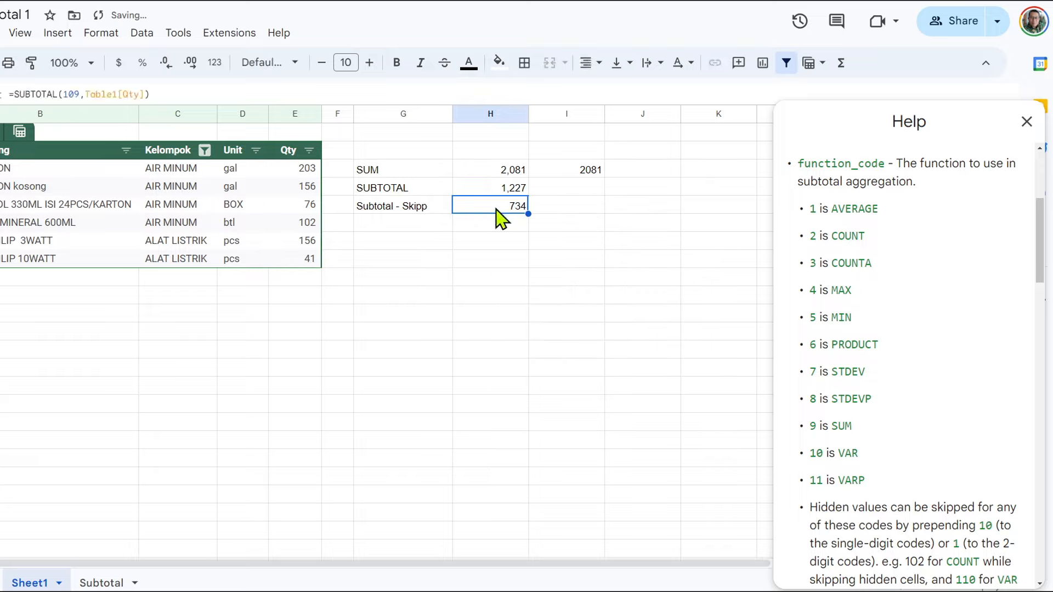
pyautogui.click(519, 190)
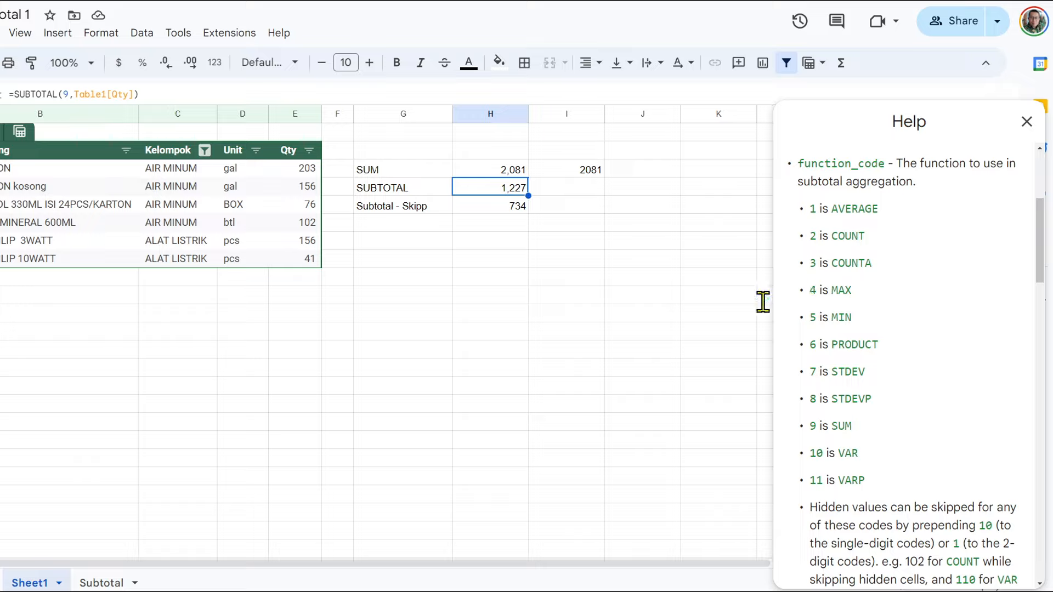
pyautogui.click(504, 210)
pyautogui.scroll(-5, 848, 269)
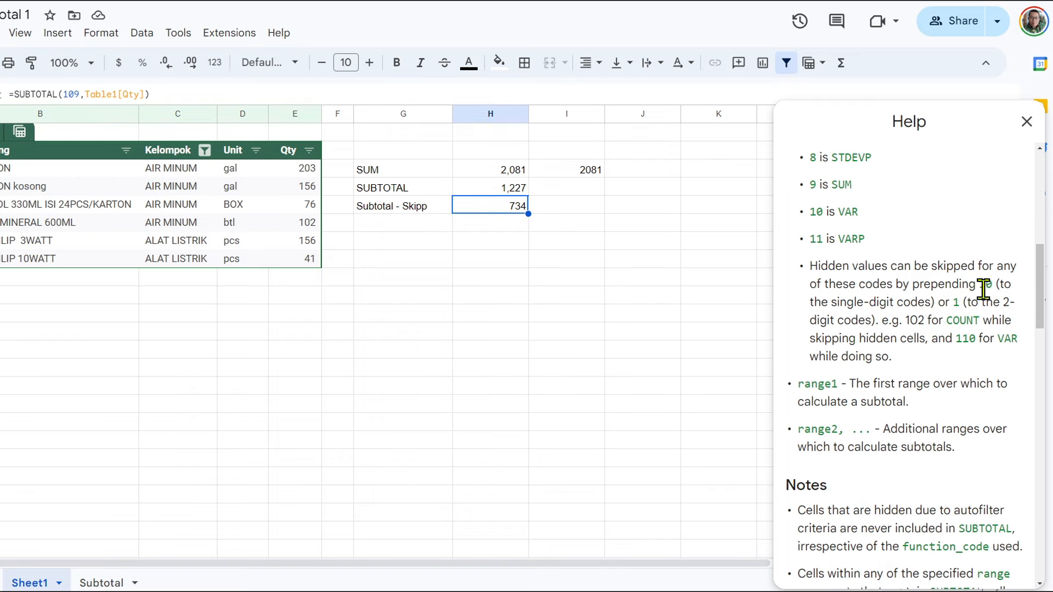
pyautogui.scroll(5, 822, 320)
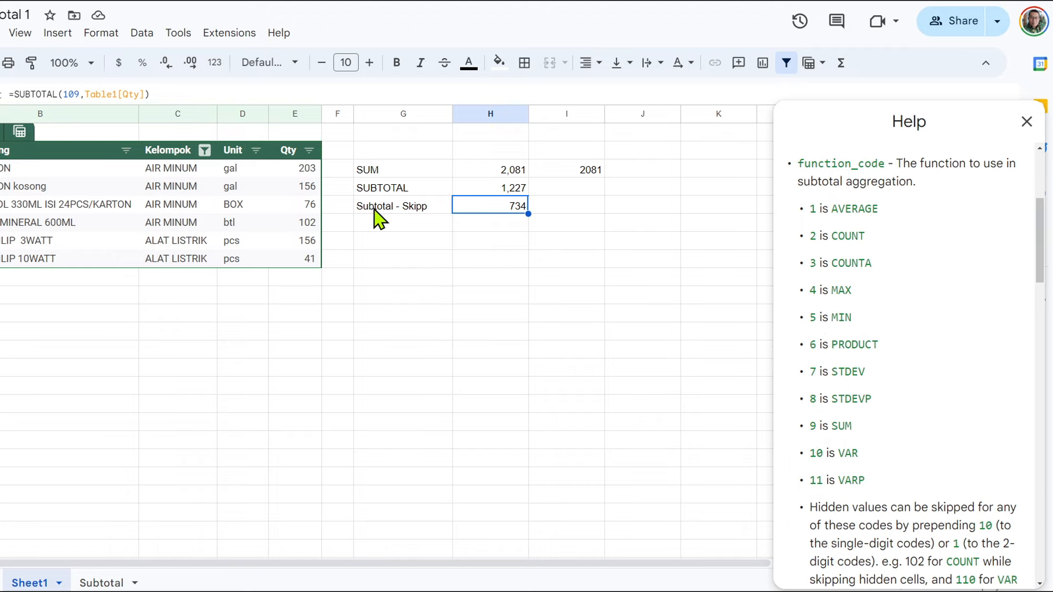
pyautogui.click(406, 210)
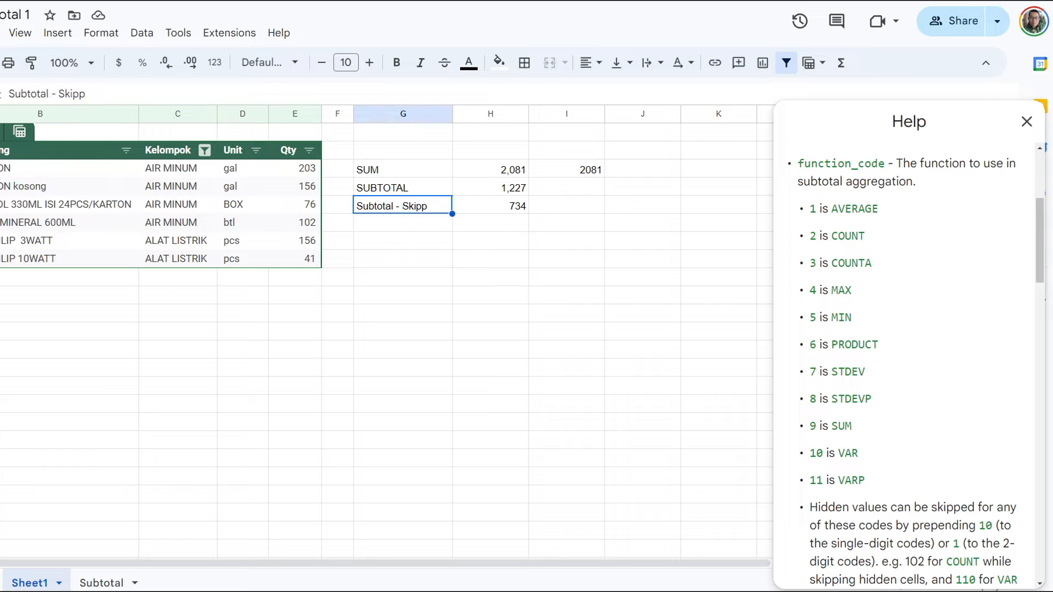
pyautogui.click(507, 211)
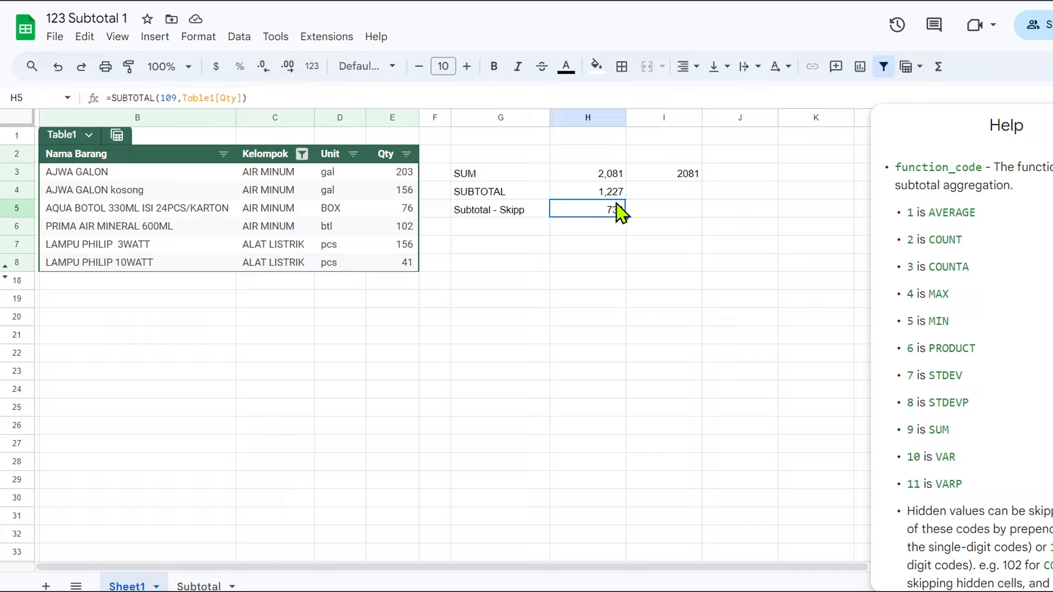
# Unhide rows 9 to 11 and check the SUBTOTAL formula in H5.
pyautogui.click(5, 277)
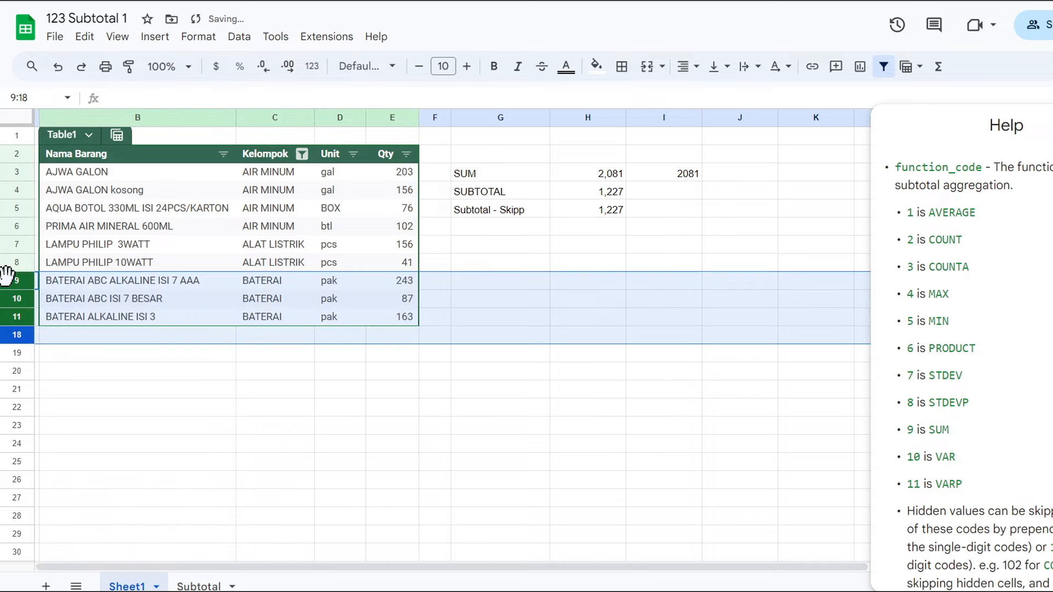
pyautogui.click(610, 214)
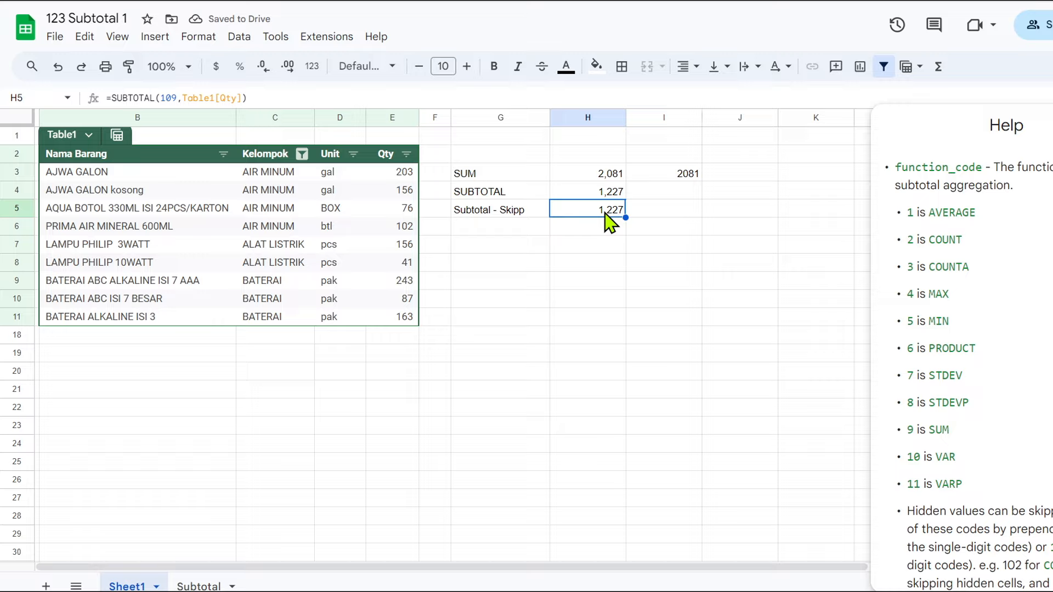
pyautogui.click(477, 193)
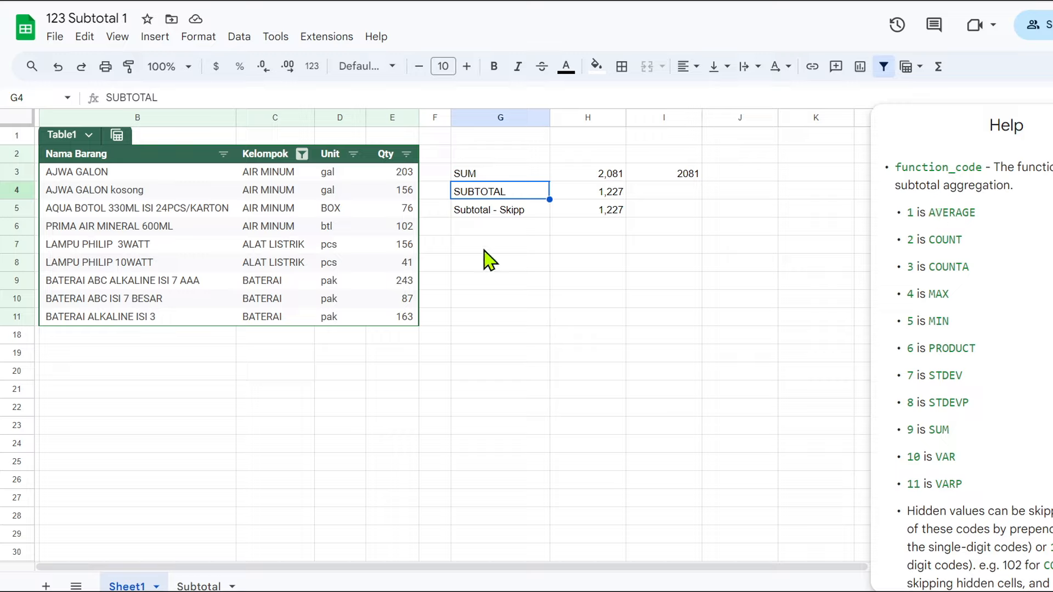
# Enter the label "Sbtotal - max" in G6 below the other subtotal labels.
pyautogui.click(477, 230)
pyautogui.click(488, 215)
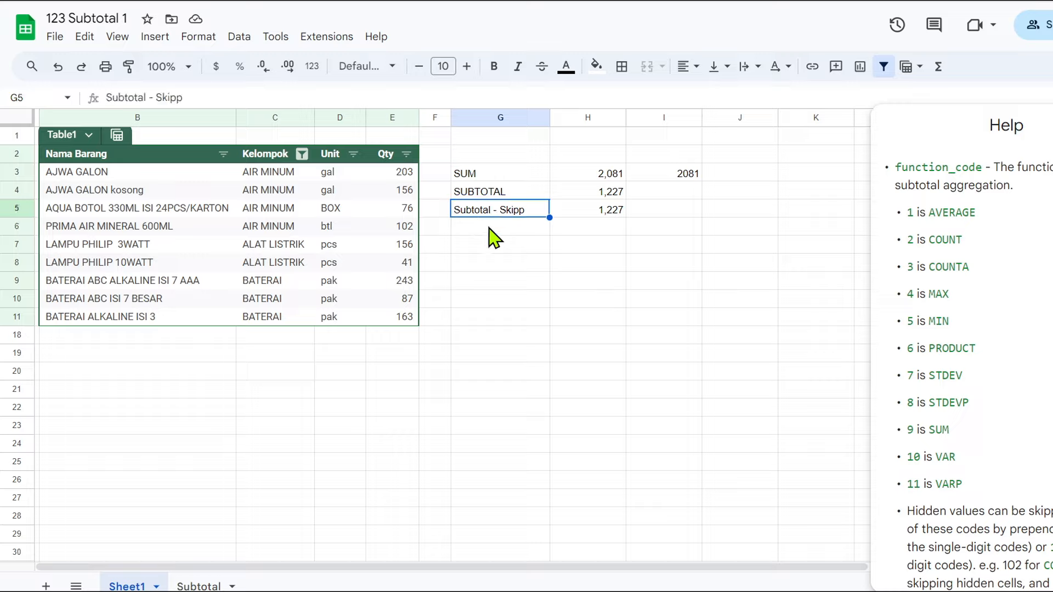
pyautogui.click(493, 238)
pyautogui.write('Sbtotal - max')
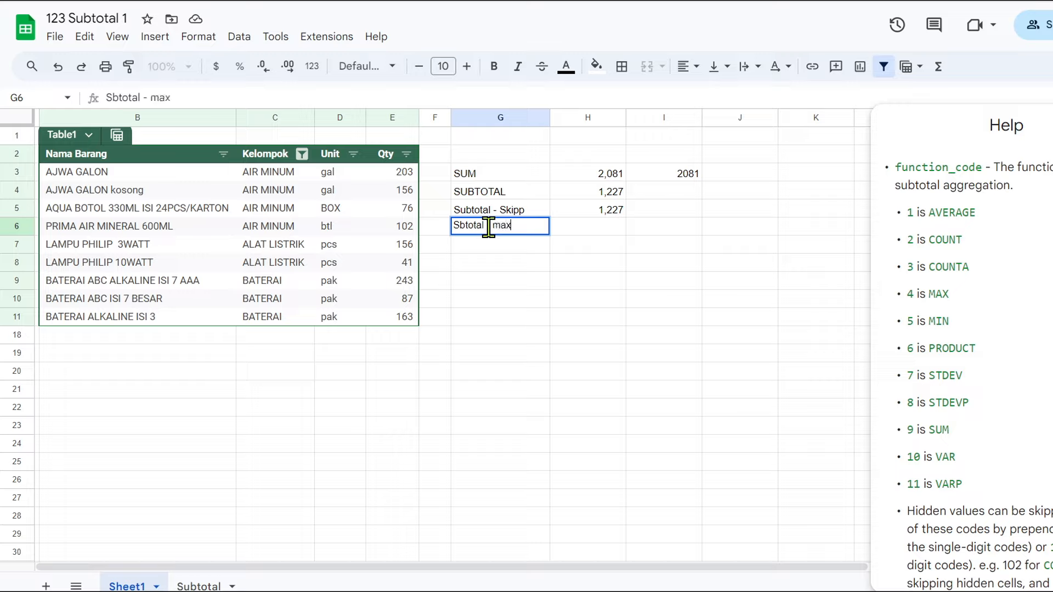
pyautogui.press('Return')
# Copy the SUBTOTAL formula from H5 into H6.
pyautogui.press('Up')
pyautogui.press('Right')
pyautogui.click(616, 189)
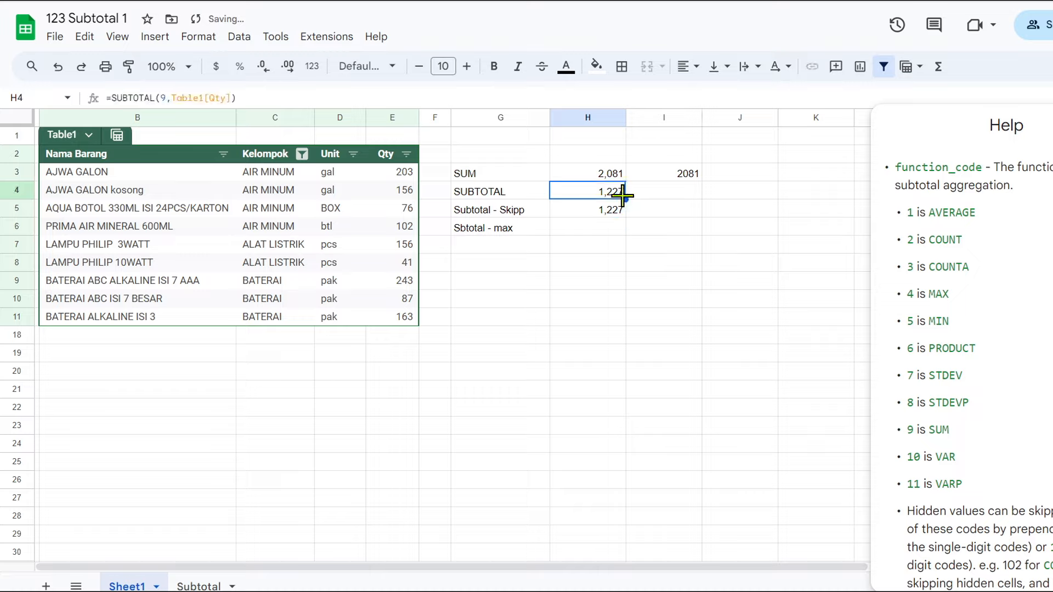
pyautogui.click(596, 216)
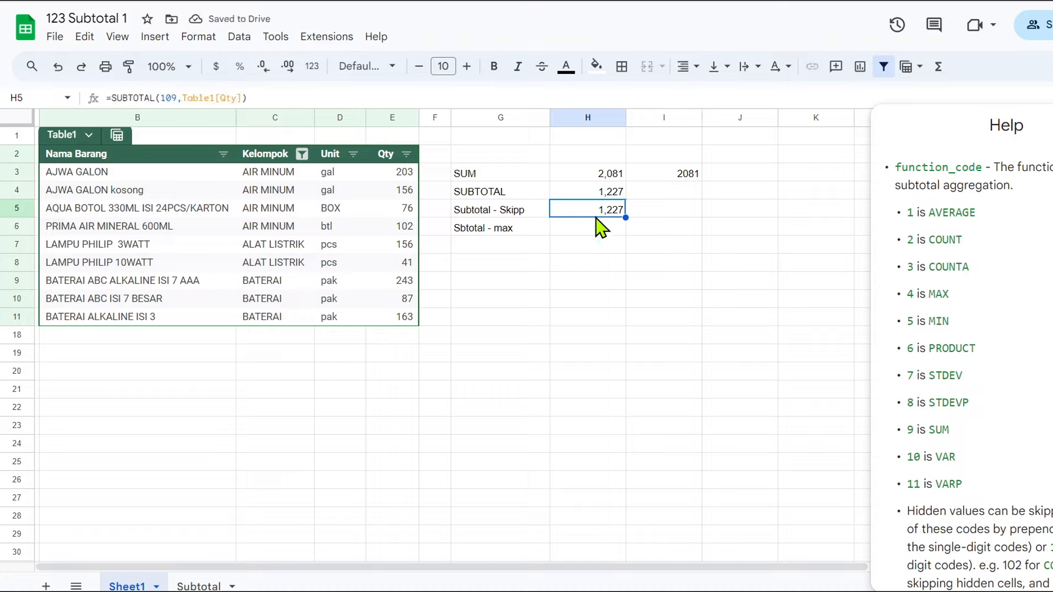
pyautogui.hotkey('ctrl', 'c')
pyautogui.click(599, 231)
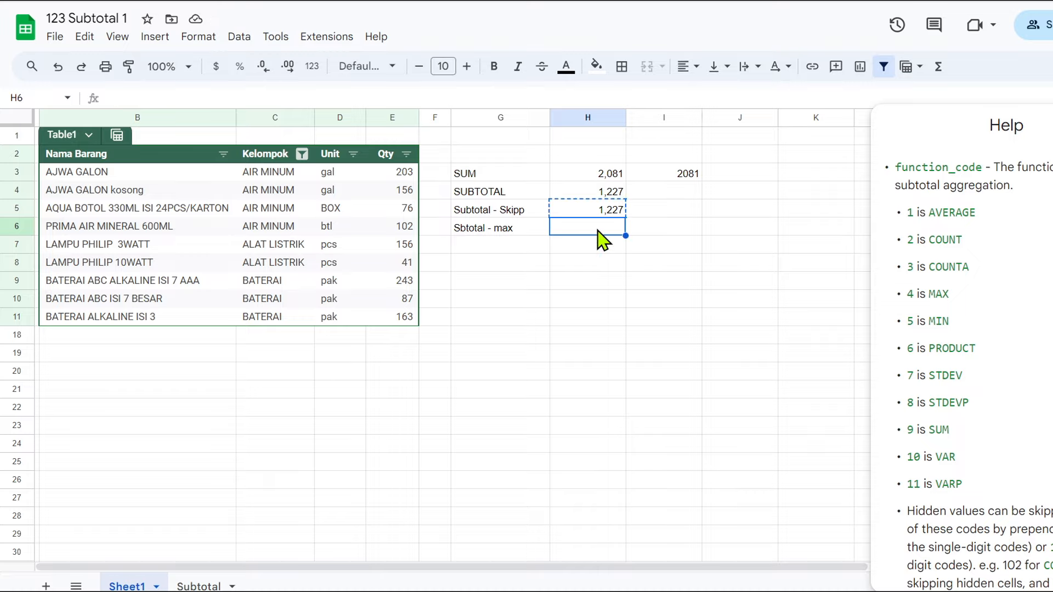
pyautogui.hotkey('ctrl', 'v')
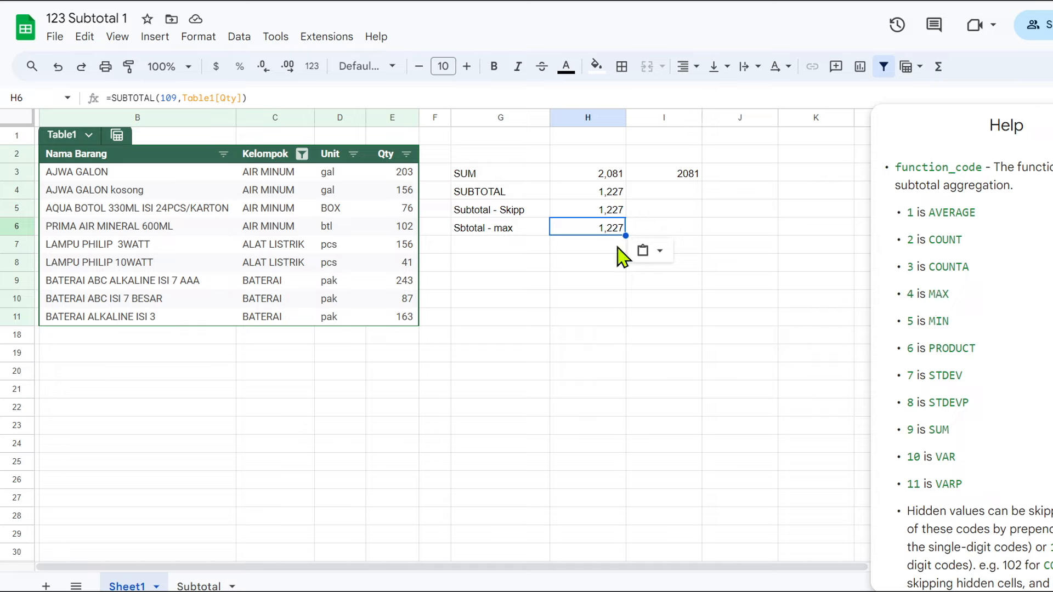
# Set the function code of the SUBTOTAL formula in H6 to 104.
pyautogui.doubleClick(617, 229)
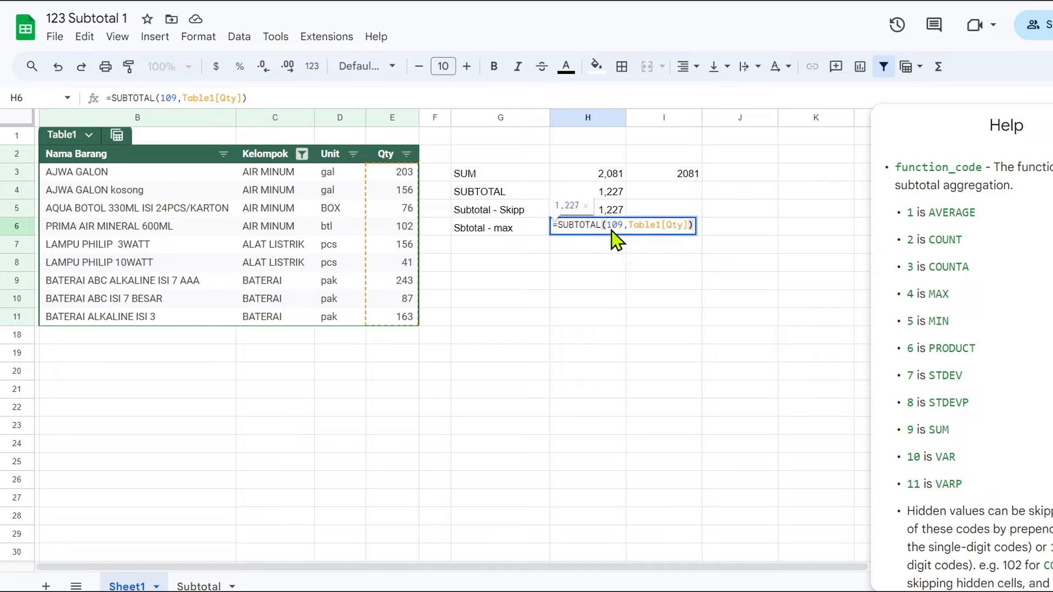
pyautogui.click(617, 225)
pyautogui.write('4')
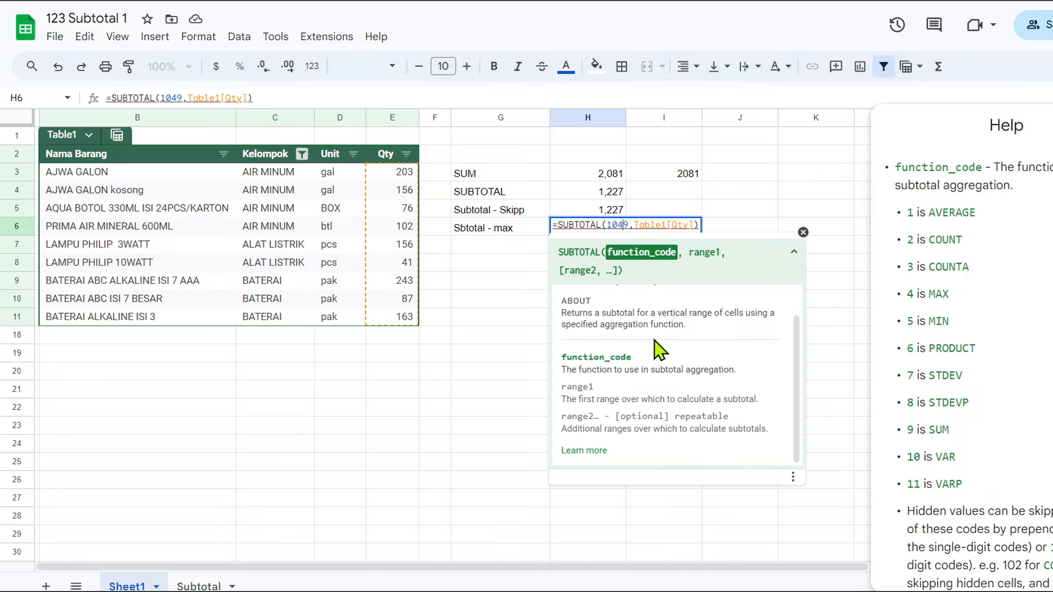
pyautogui.press('Delete')
pyautogui.press('Return')
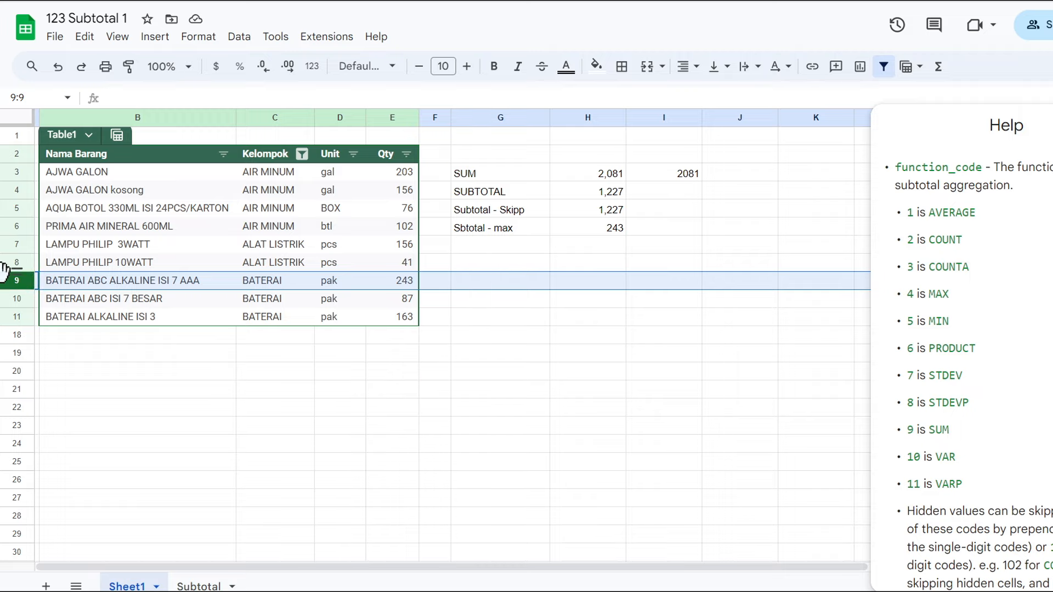
# Hide row 9 and check the SUBTOTAL formulas in H6 and H5.
pyautogui.rightClick(22, 290)
pyautogui.moveTo(22, 290)
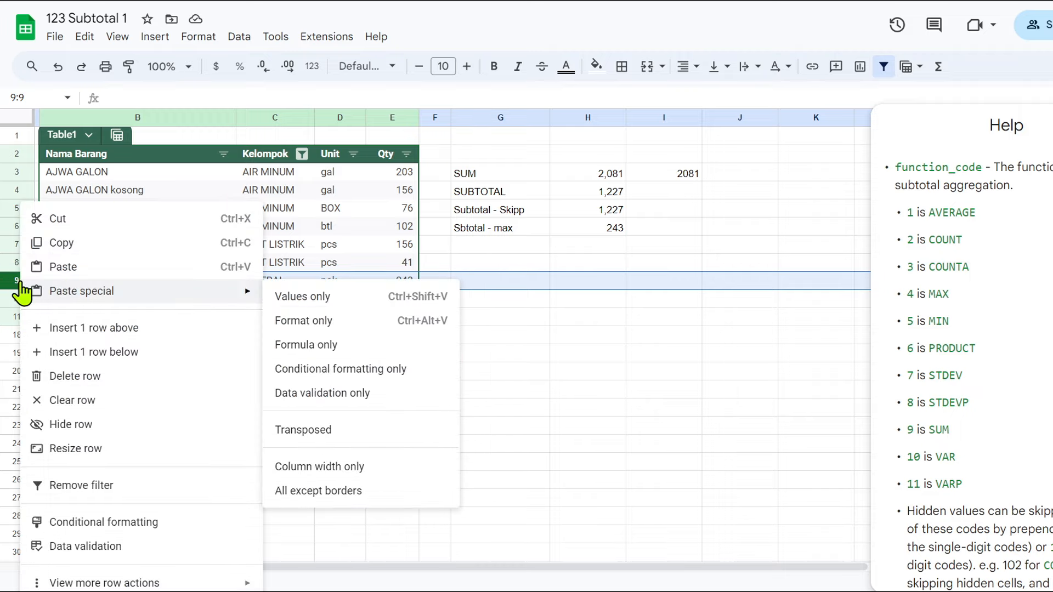
pyautogui.click(80, 424)
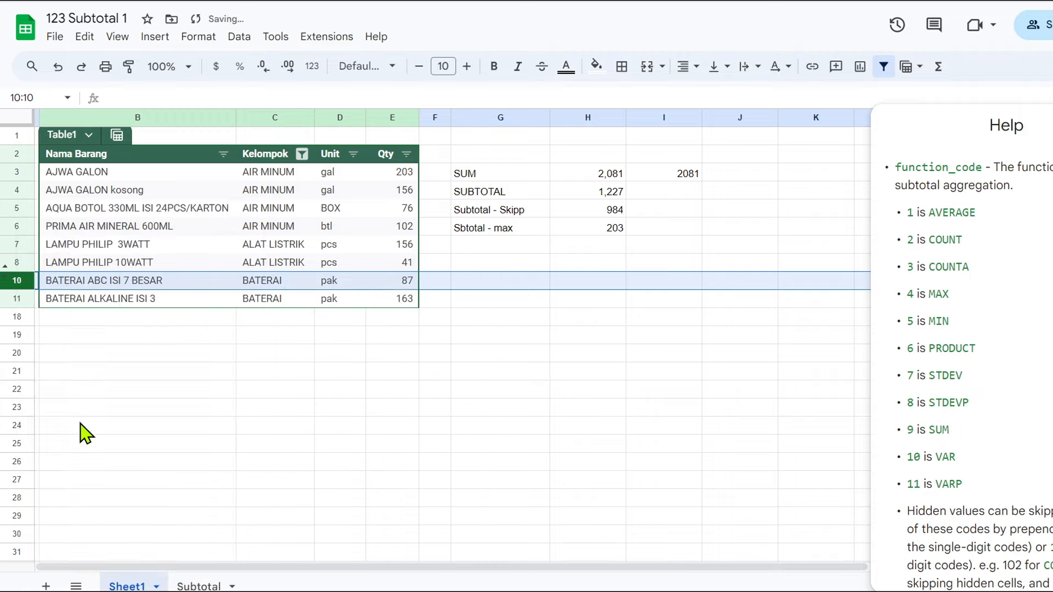
pyautogui.click(615, 233)
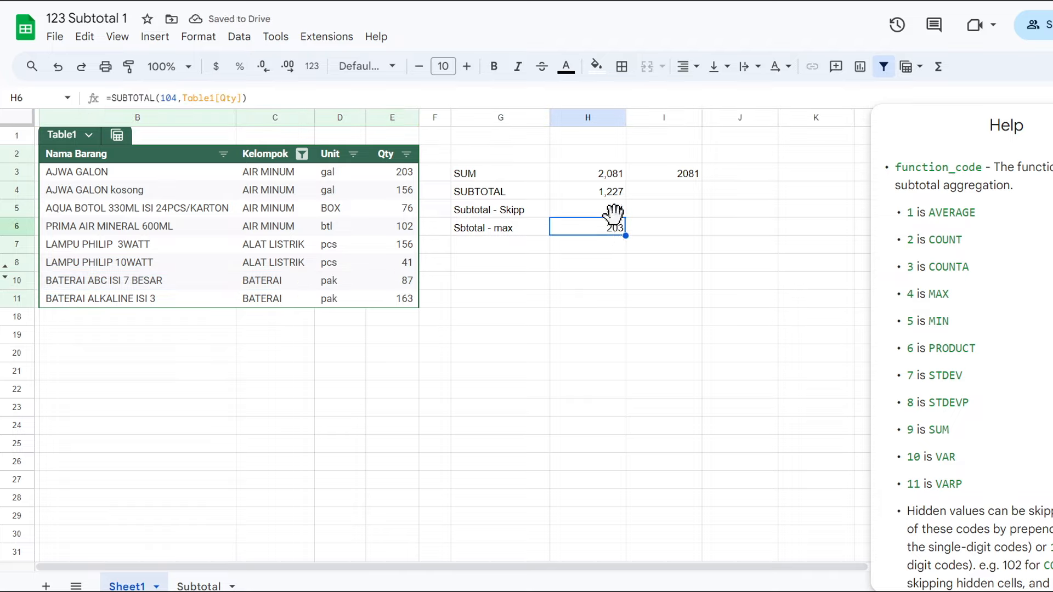
pyautogui.click(614, 211)
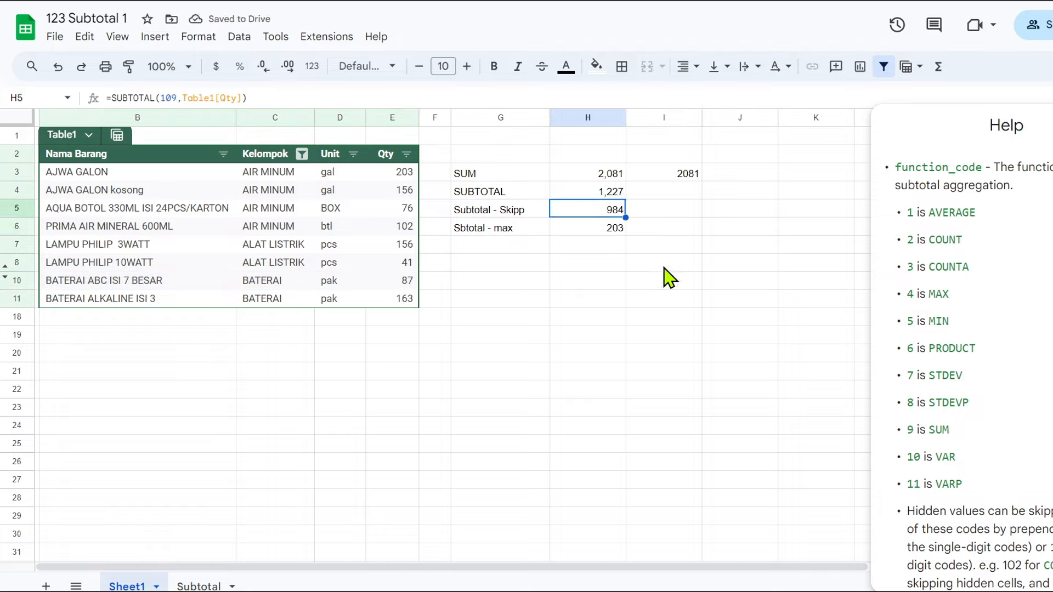
# Replace the function code in the H4 SUBTOTAL formula with a reference to I4, and enter 9 in I4.
pyautogui.hotkey('ctrl', 'z')
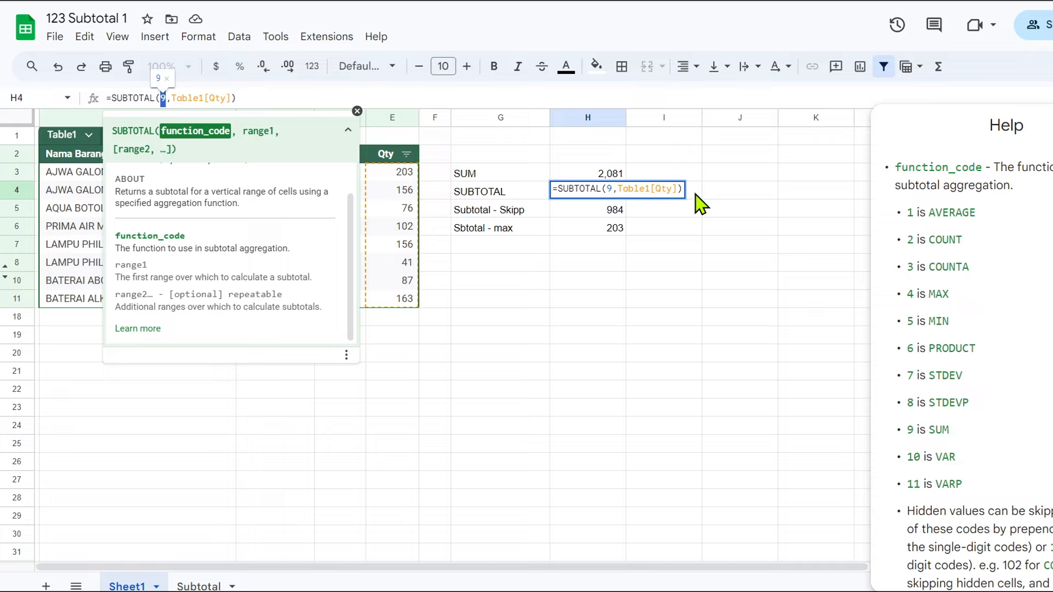
pyautogui.write('i4')
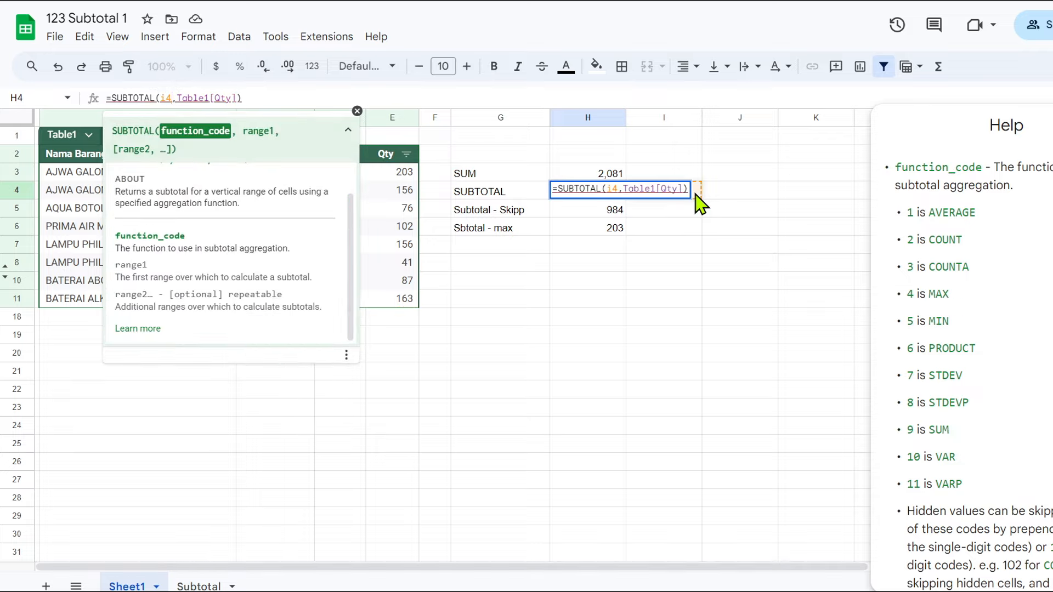
pyautogui.press('Return')
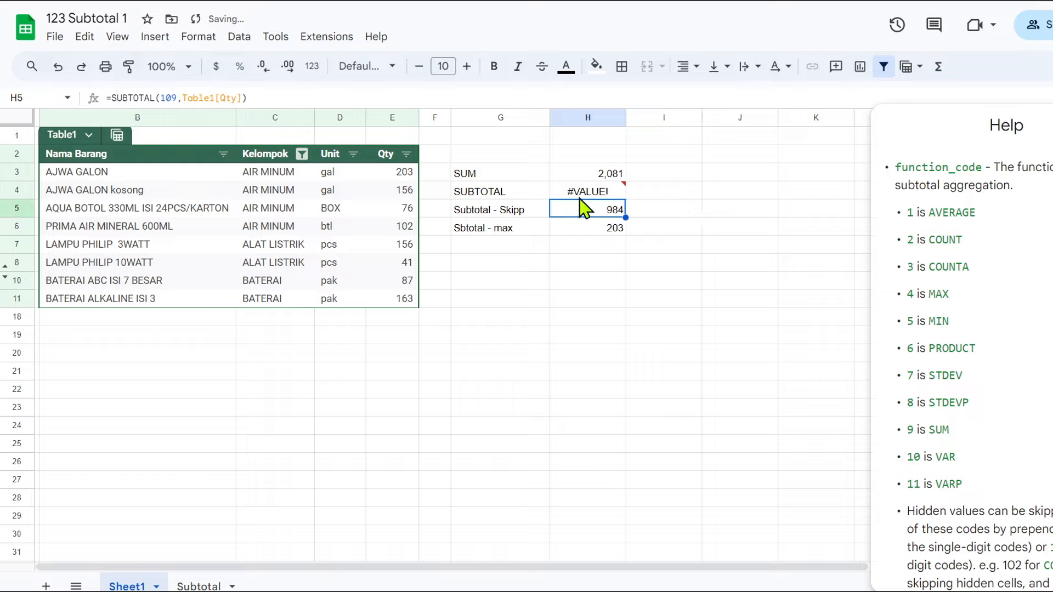
pyautogui.click(684, 193)
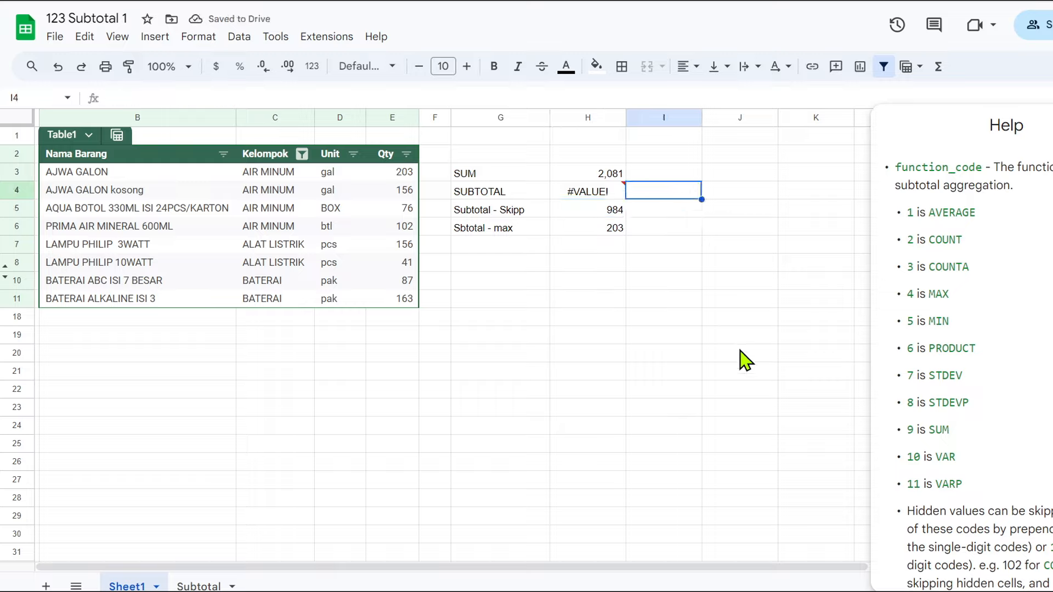
pyautogui.write('9')
pyautogui.press('Return')
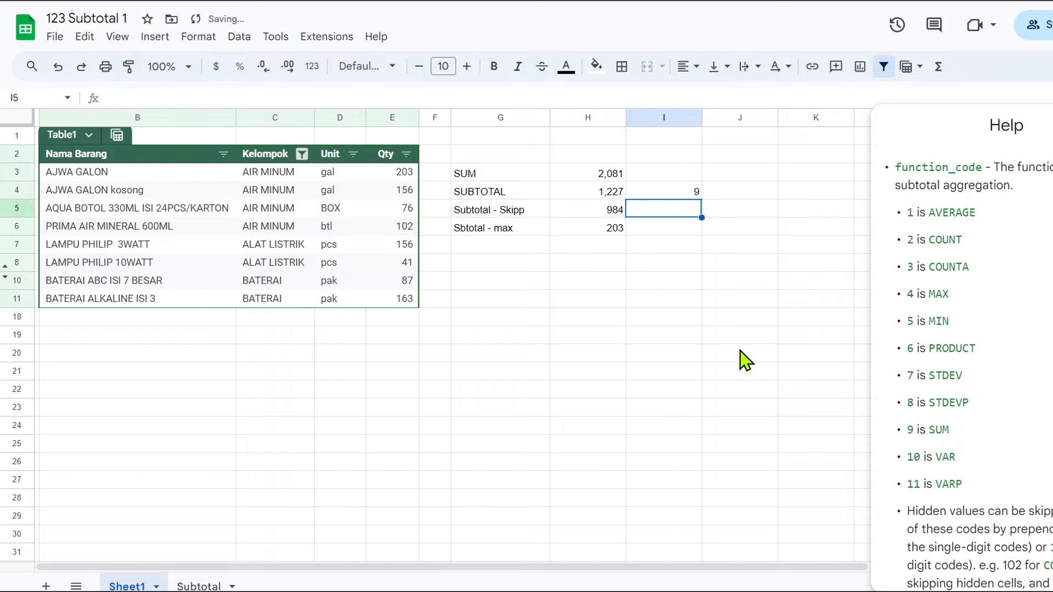
pyautogui.click(611, 194)
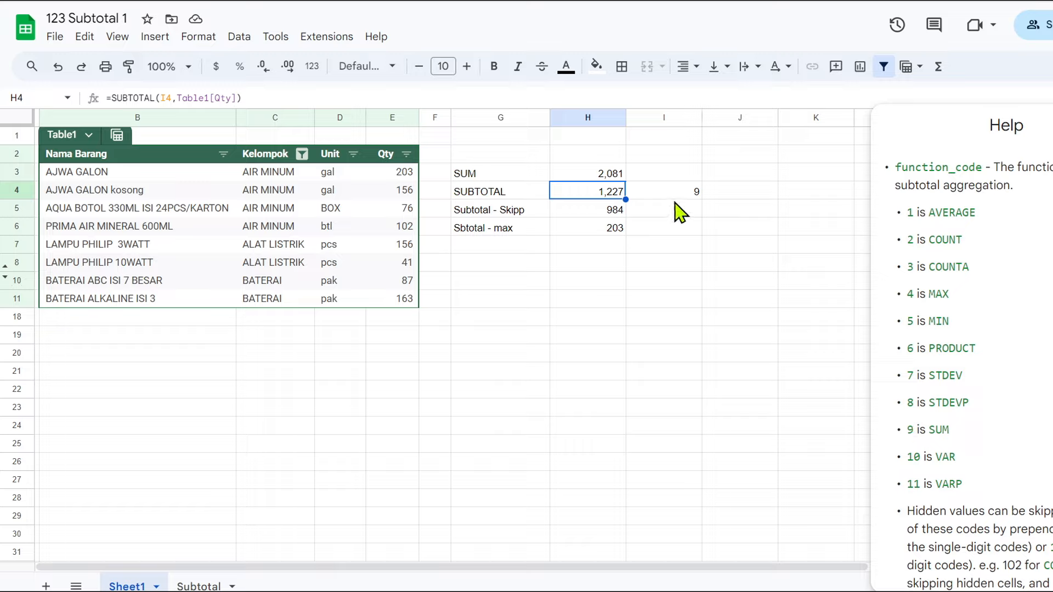
# Change the function code in I4 to 1, 2 and 5 in turn to test the H4 formula.
pyautogui.click(685, 194)
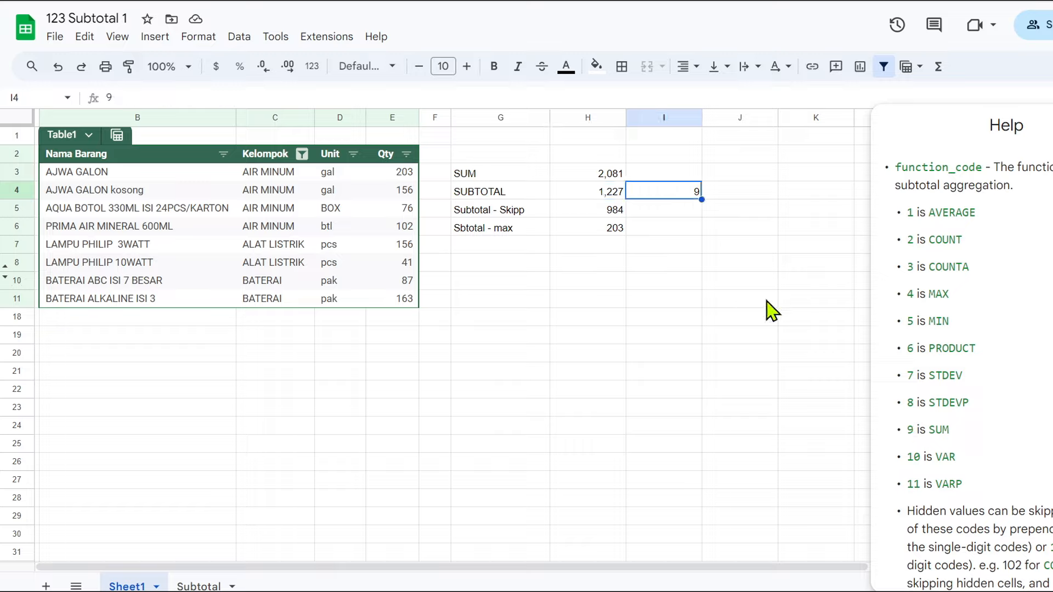
pyautogui.write('1')
pyautogui.press('Return')
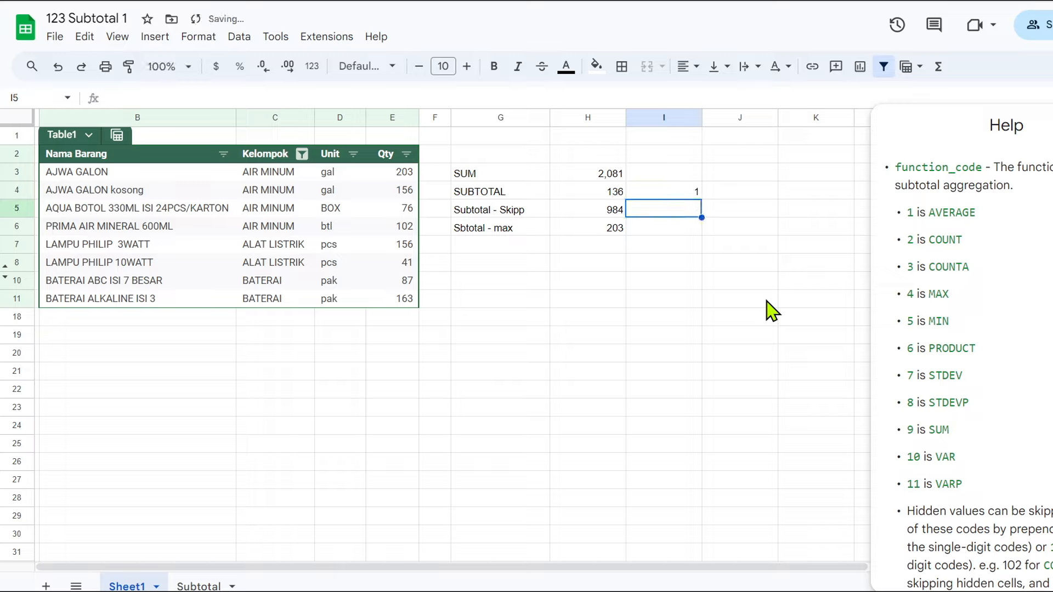
pyautogui.press('Up')
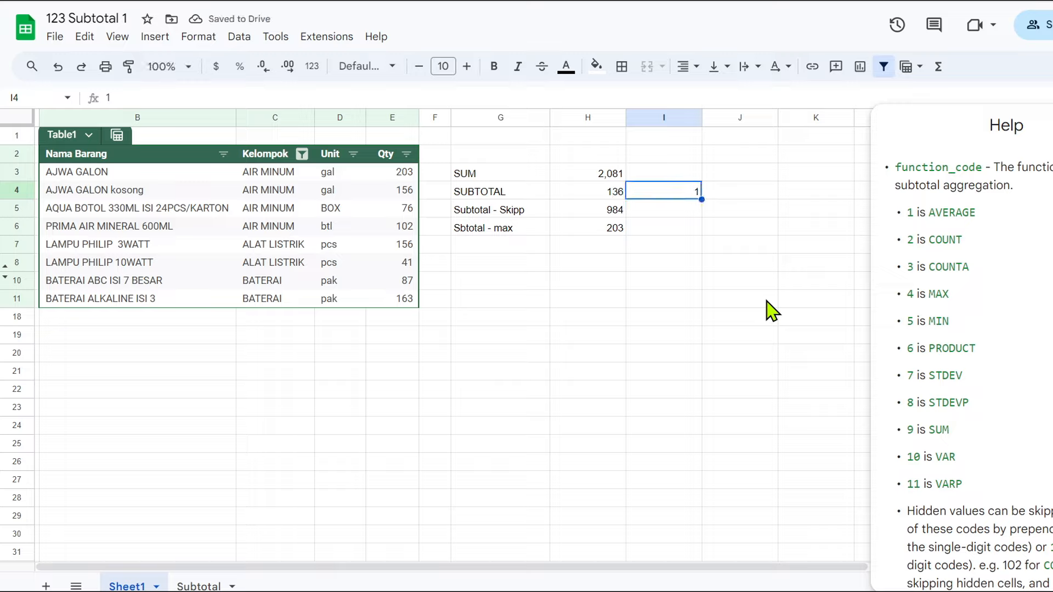
pyautogui.write('2')
pyautogui.press('Return')
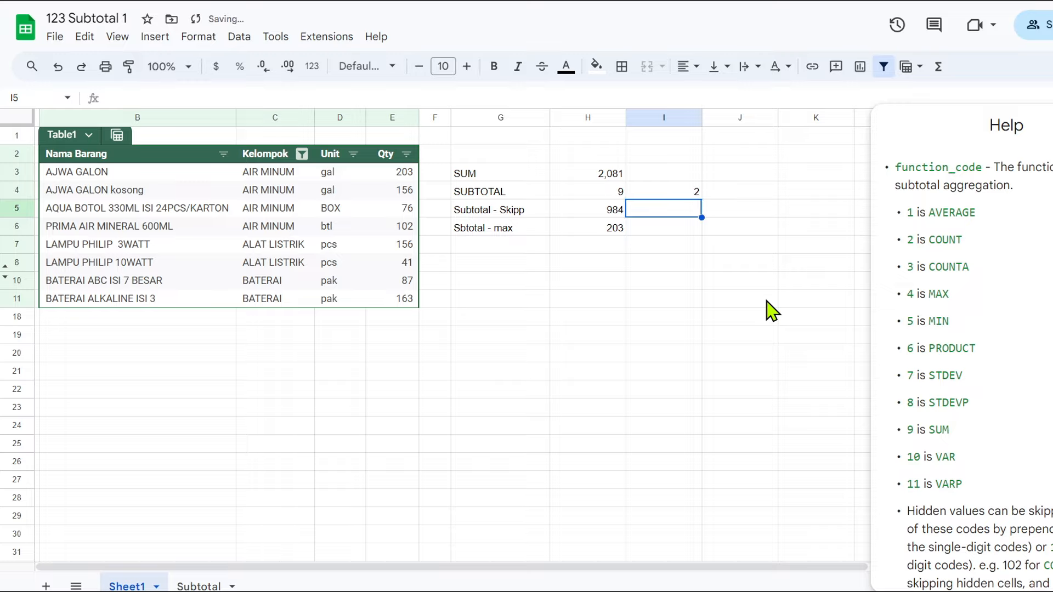
pyautogui.press('Up')
pyautogui.write('5')
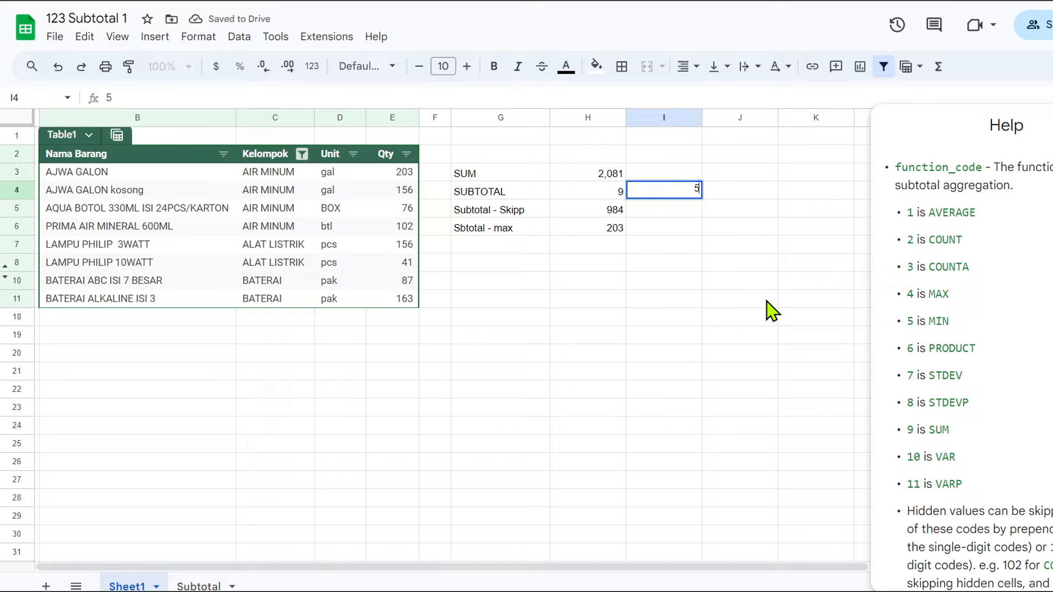
pyautogui.press('Return')
pyautogui.press('Up')
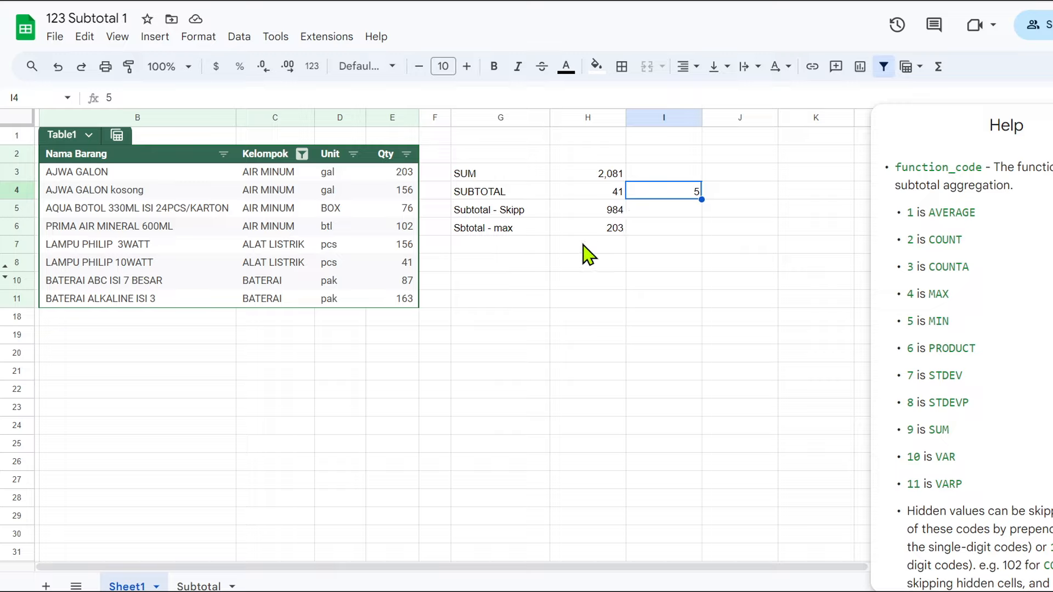
# Replace the function code in the H5 SUBTOTAL formula with a reference to I5.
pyautogui.click(666, 219)
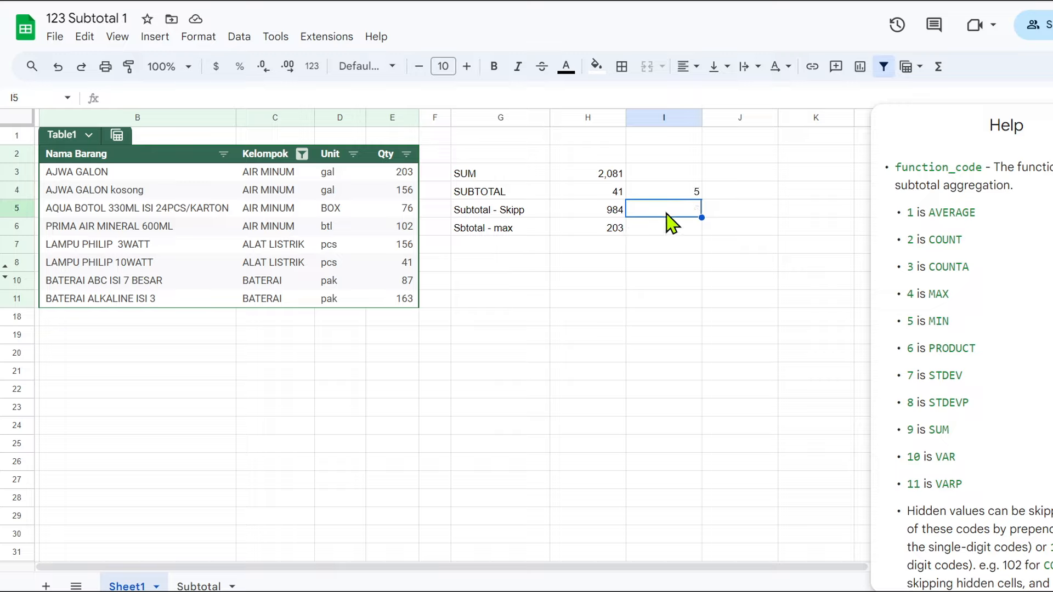
pyautogui.click(623, 217)
pyautogui.moveTo(159, 97); pyautogui.dragTo(176, 97)
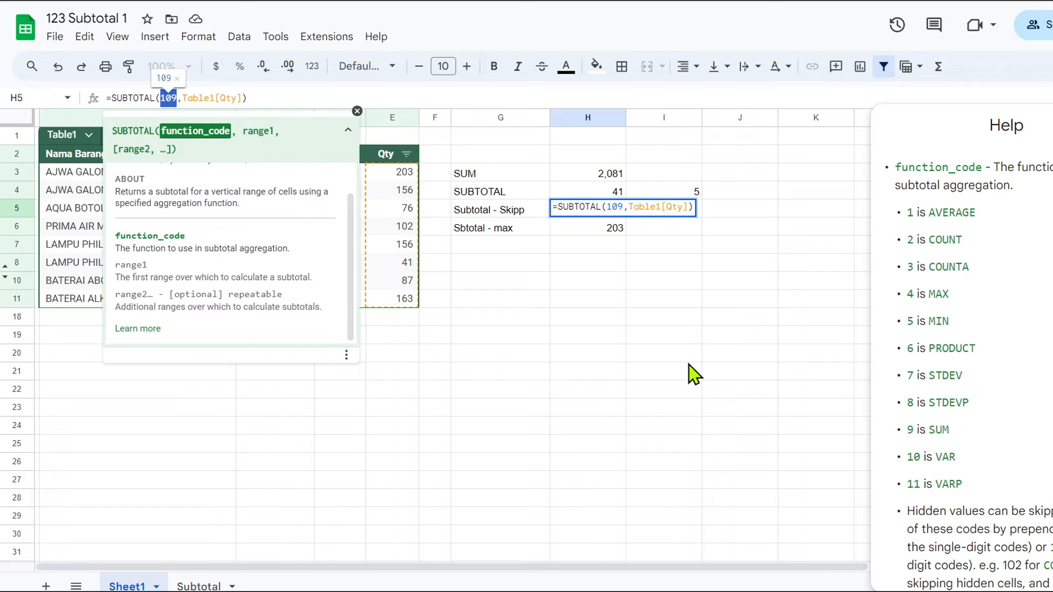
pyautogui.write('i')
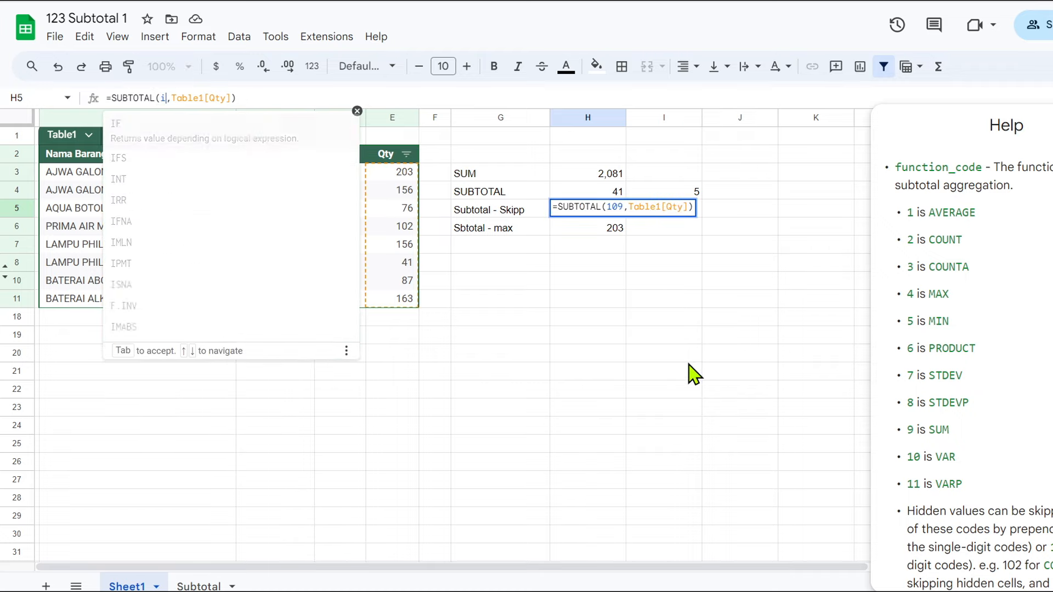
pyautogui.press('Escape')
pyautogui.press('Return')
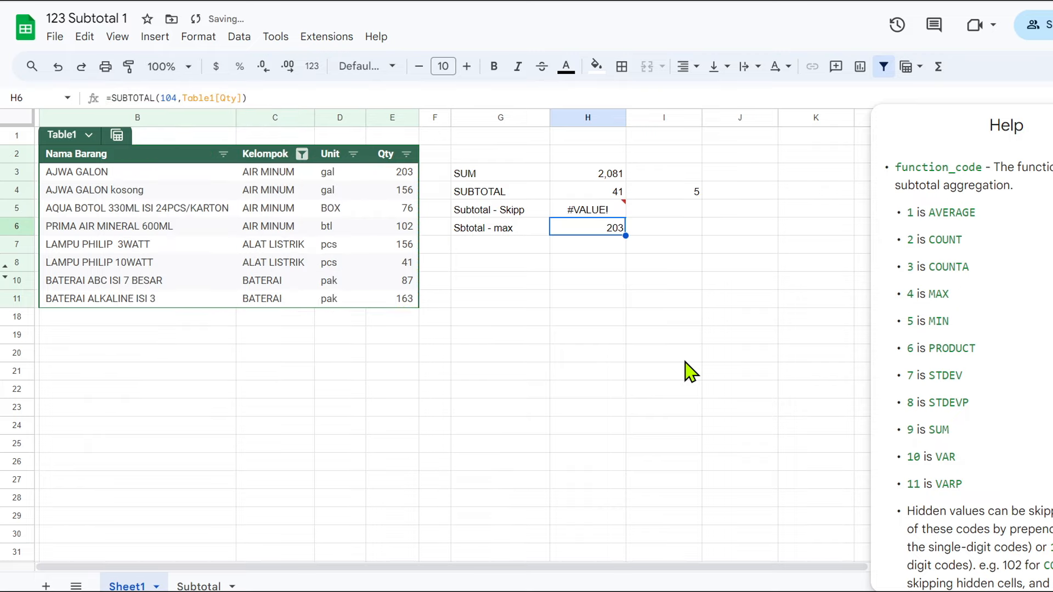
# Enter the function code 9 in I5, and replace it with 109.
pyautogui.click(680, 213)
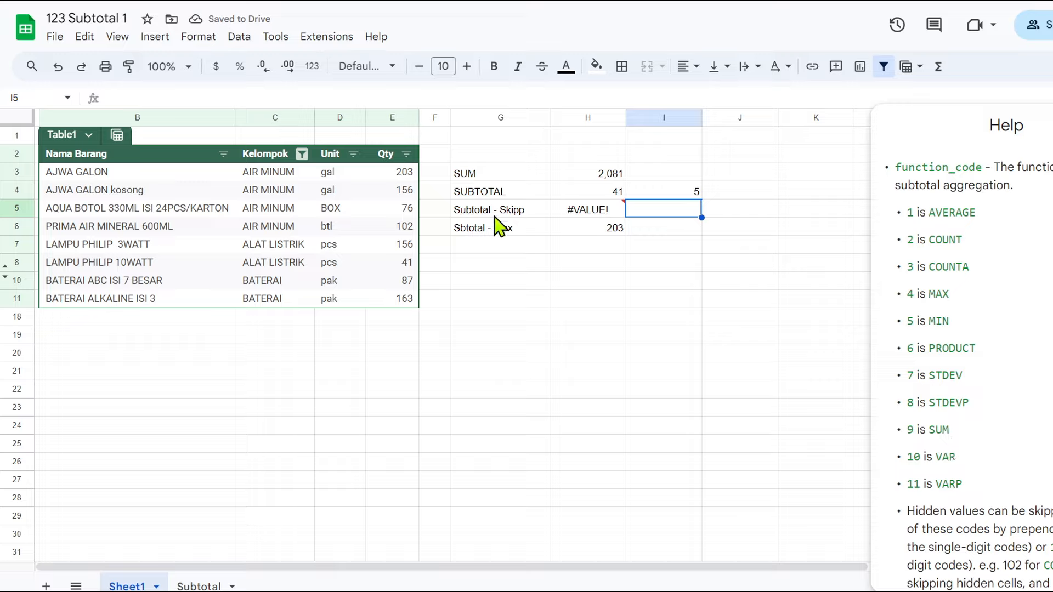
pyautogui.write('9')
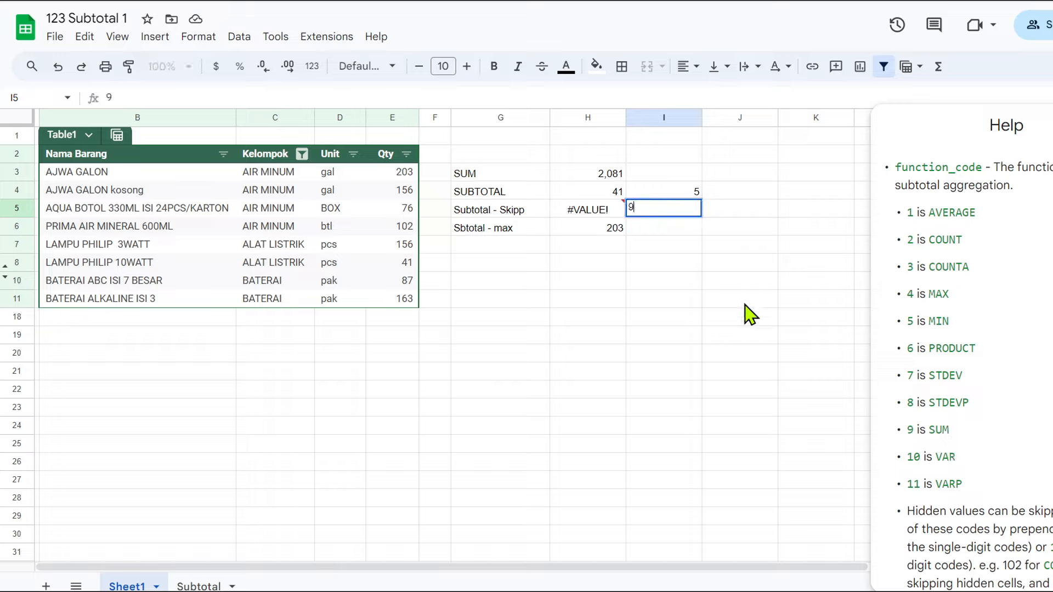
pyautogui.press('Return')
pyautogui.press('Up')
pyautogui.write('109')
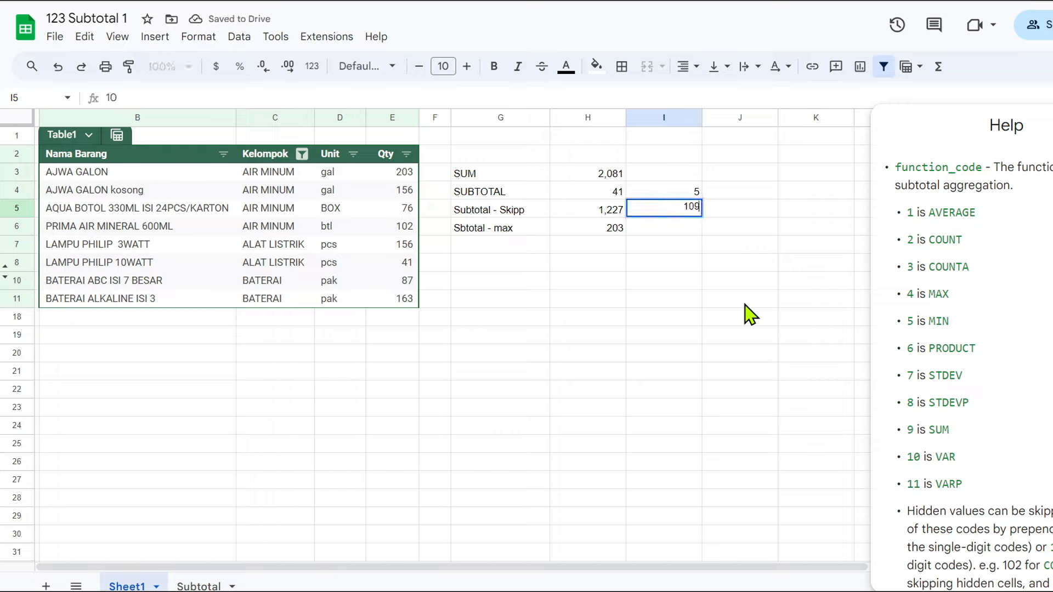
pyautogui.press('Return')
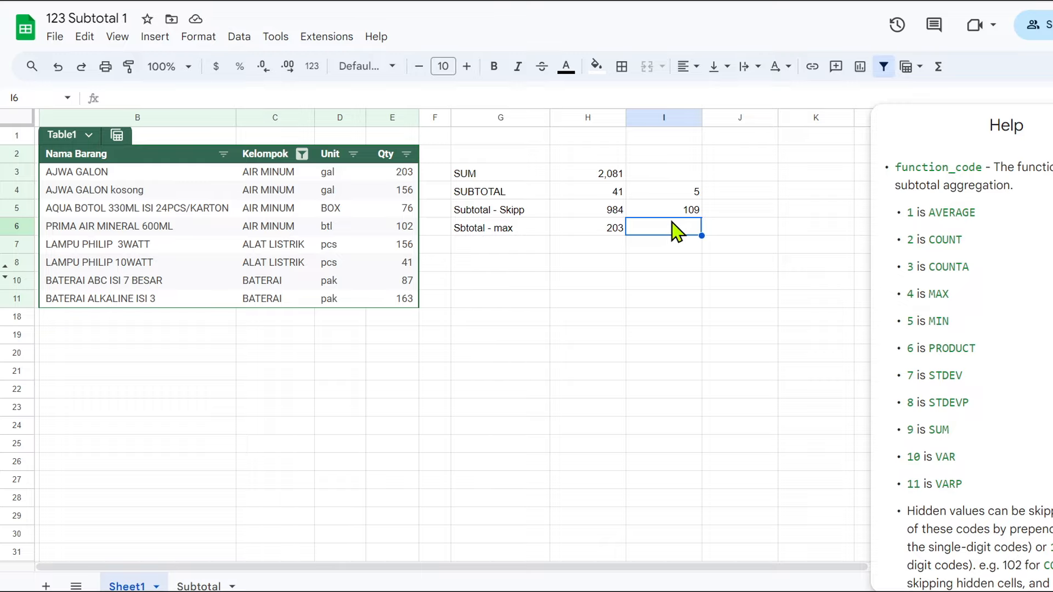
# Enter 104 in I6 and make the H6 SUBTOTAL formula take its function code from I6.
pyautogui.write('10')
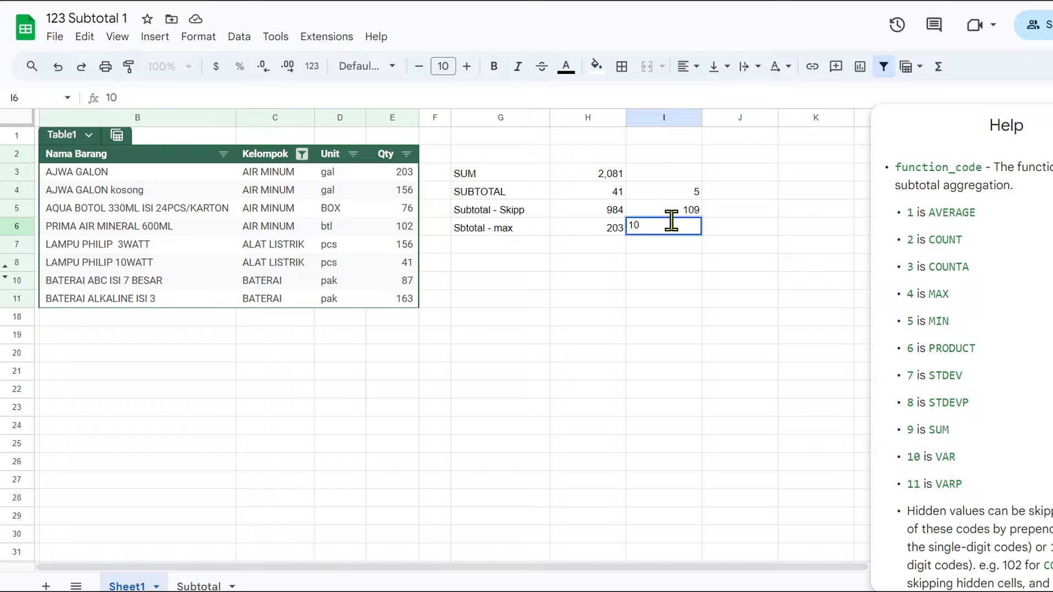
pyautogui.write('4')
pyautogui.press('Return')
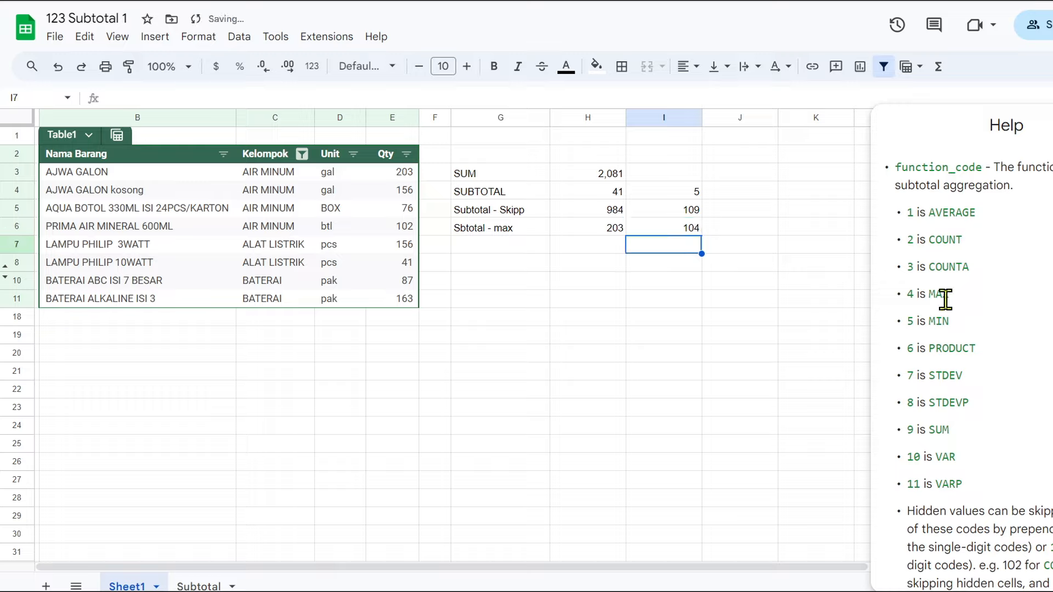
pyautogui.click(604, 230)
pyautogui.moveTo(160, 102); pyautogui.dragTo(176, 104)
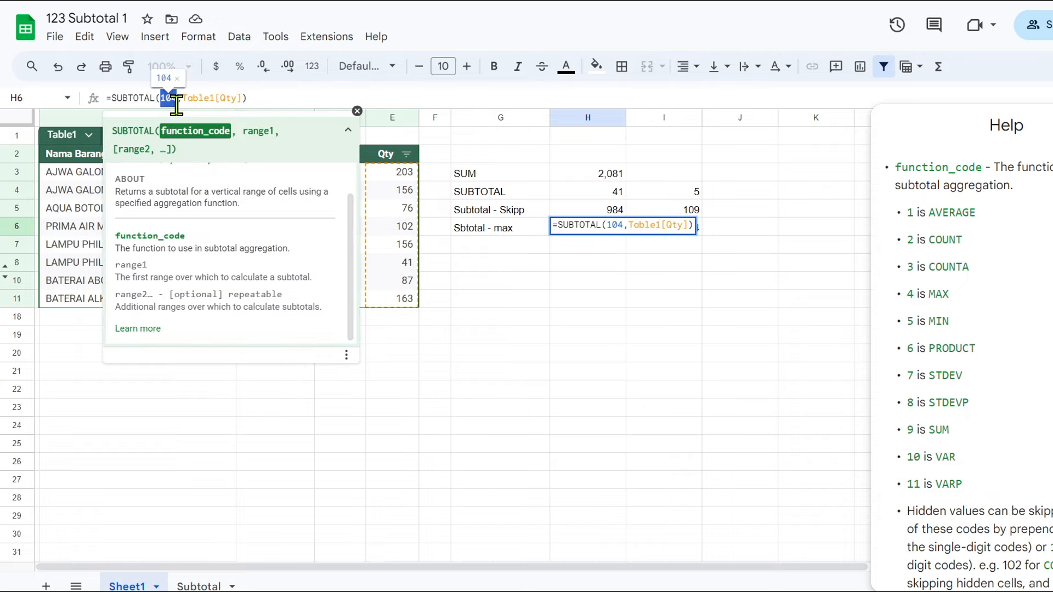
pyautogui.write('i6')
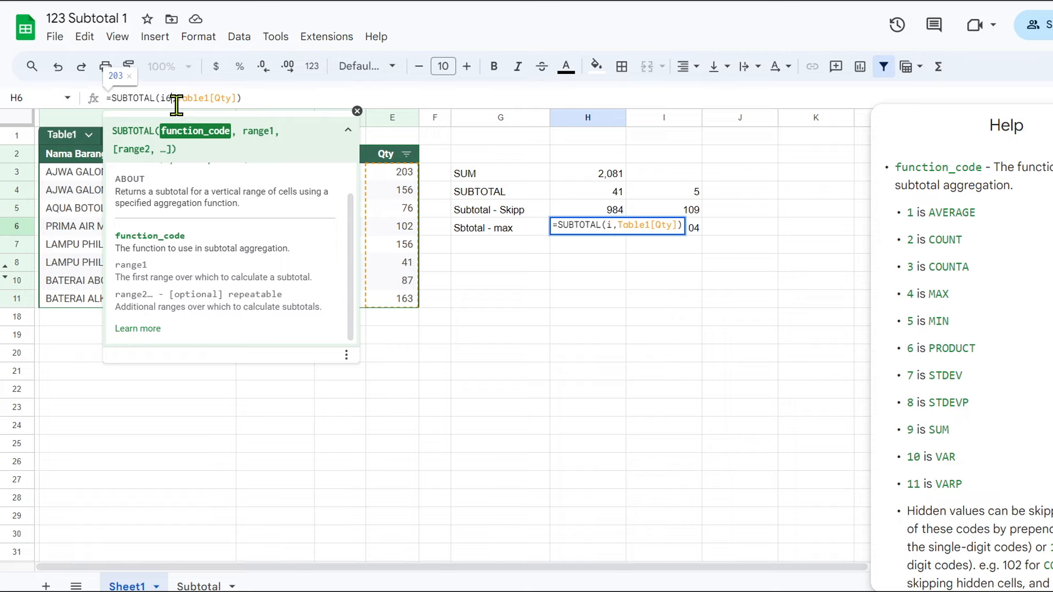
pyautogui.press('Return')
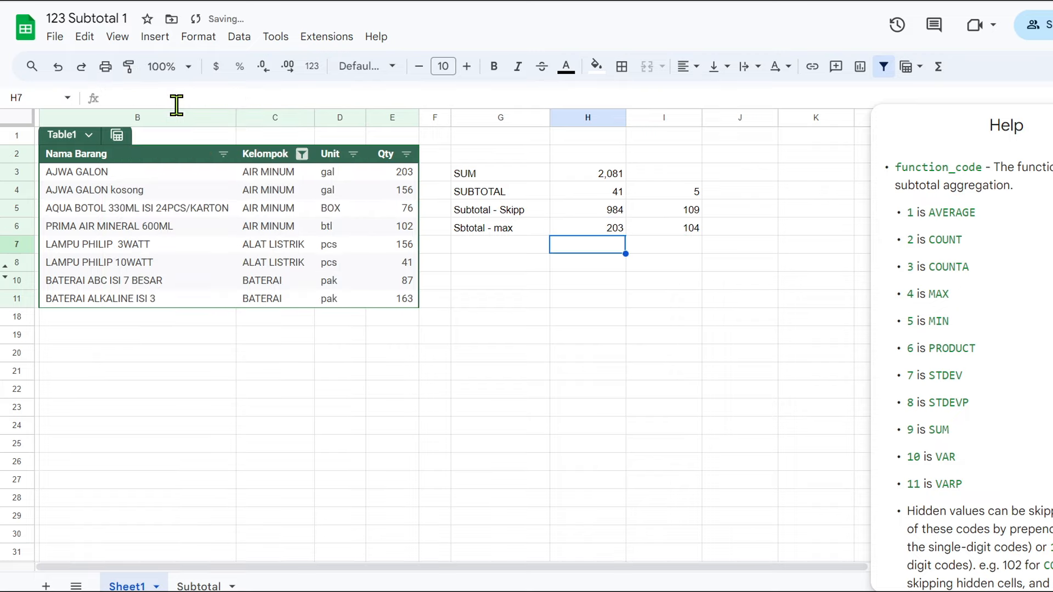
# Review the function codes entered in I4:I6 beside the SUBTOTAL results.
pyautogui.click(697, 192)
pyautogui.moveTo(697, 192); pyautogui.dragTo(698, 235)
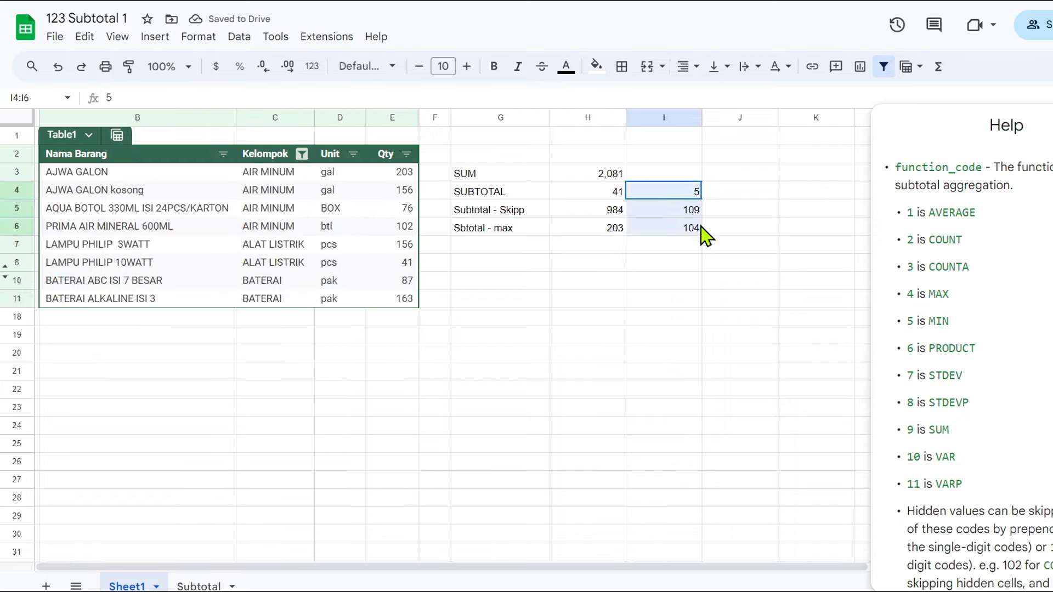
pyautogui.click(650, 248)
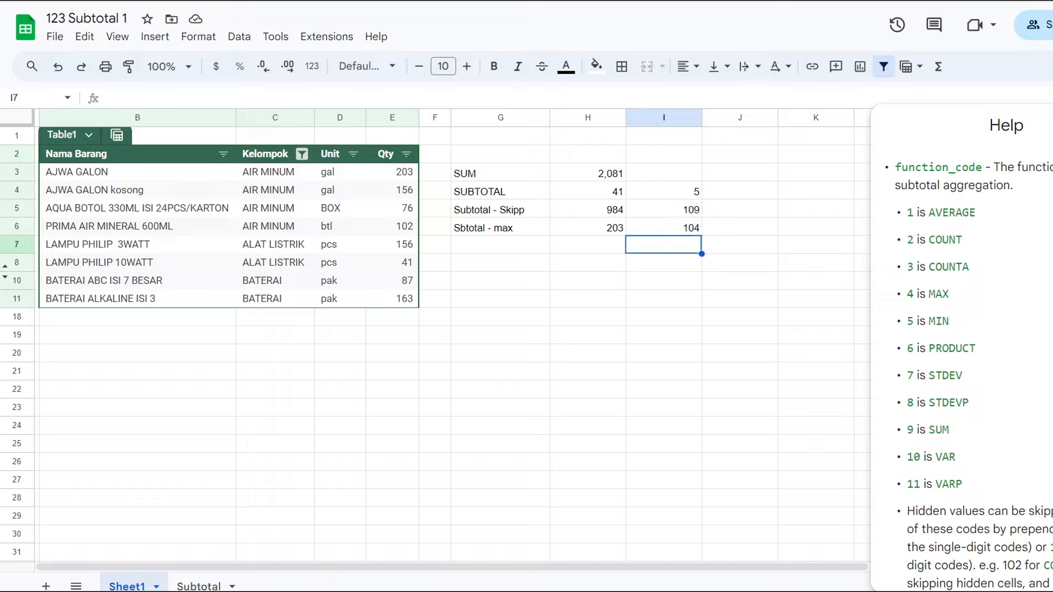